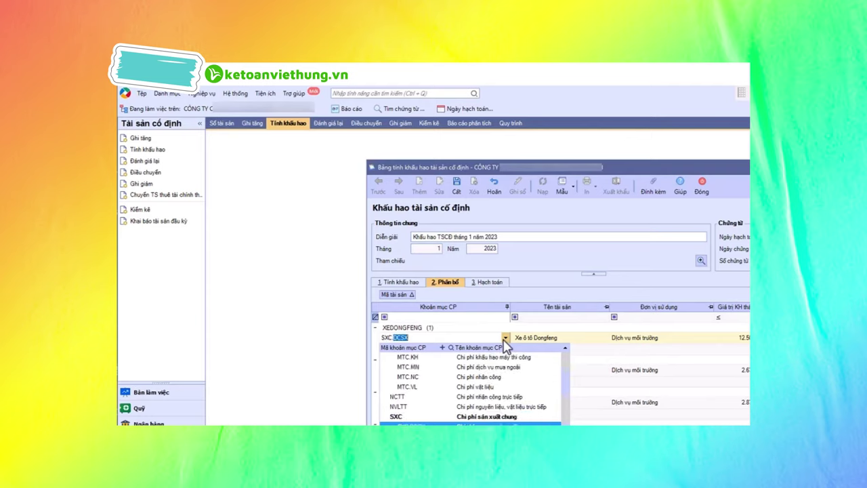
# Assign cost item SXC.KH to the vehicle assets in the January 2023 depreciation allocation and check the resulting accounting entries
pyautogui.press('Return')
pyautogui.scroll(-1, 505, 380)
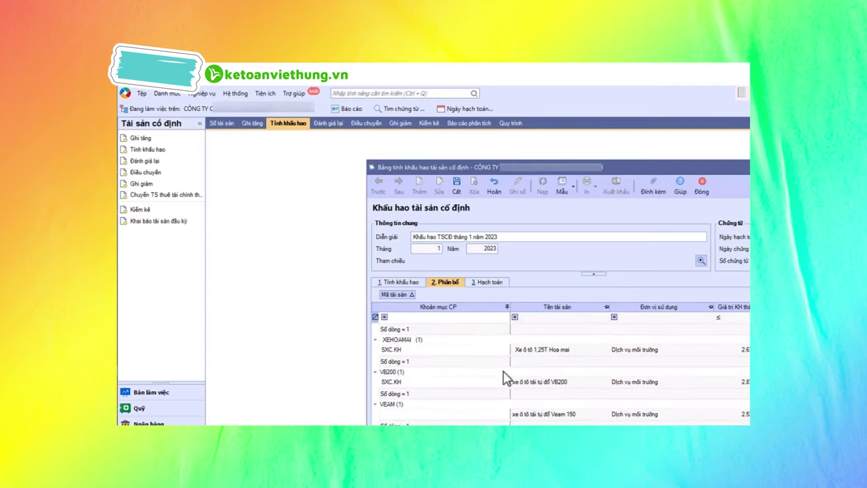
pyautogui.click(491, 285)
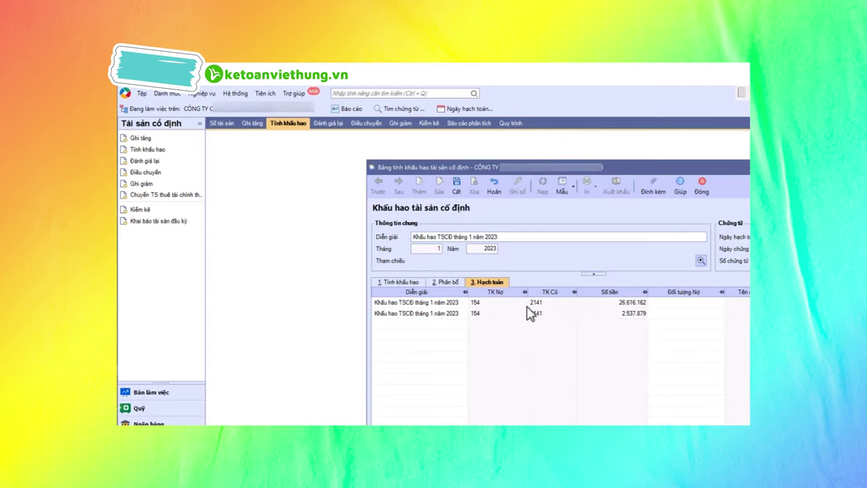
pyautogui.click(446, 283)
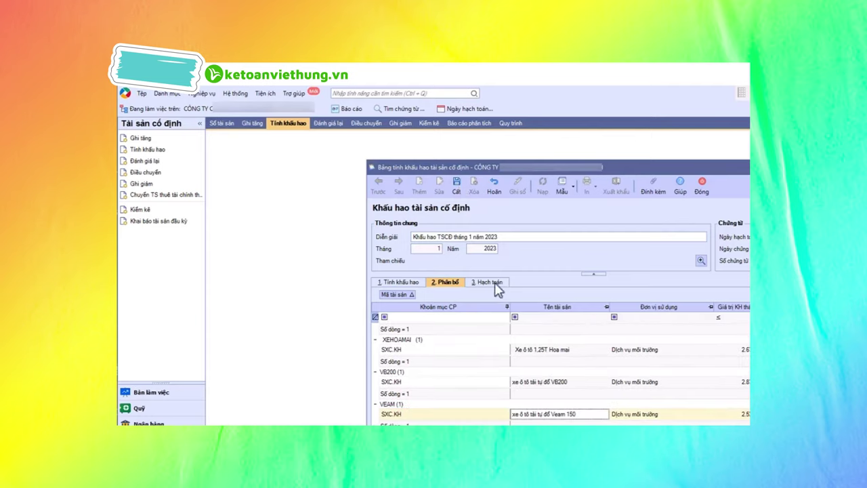
pyautogui.click(492, 284)
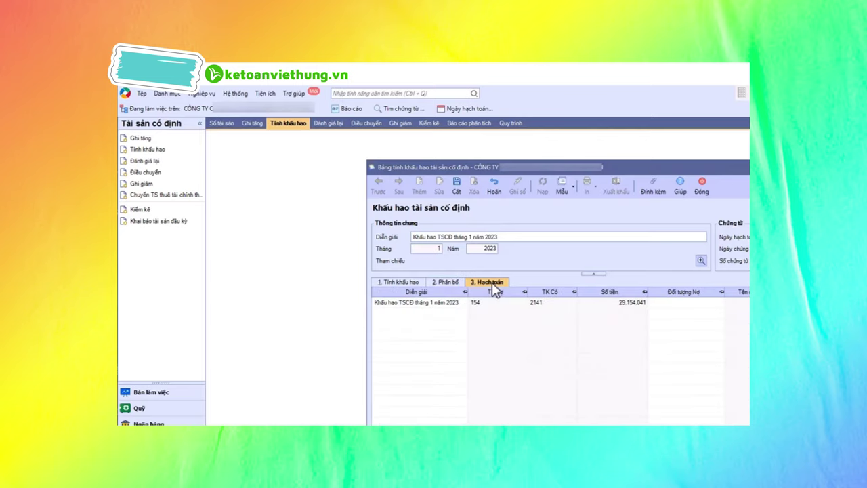
# Save and close the January 2023 depreciation voucher, and add the depreciation voucher for February 2023
pyautogui.click(458, 187)
pyautogui.click(624, 387)
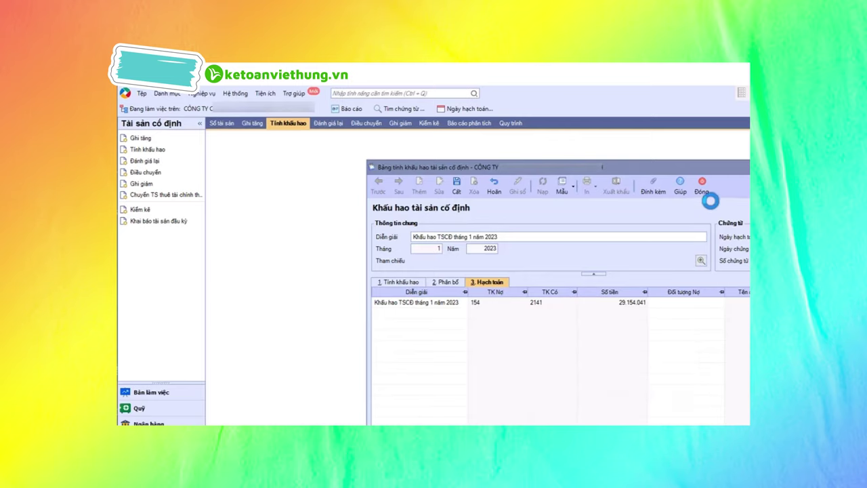
pyautogui.press('Escape')
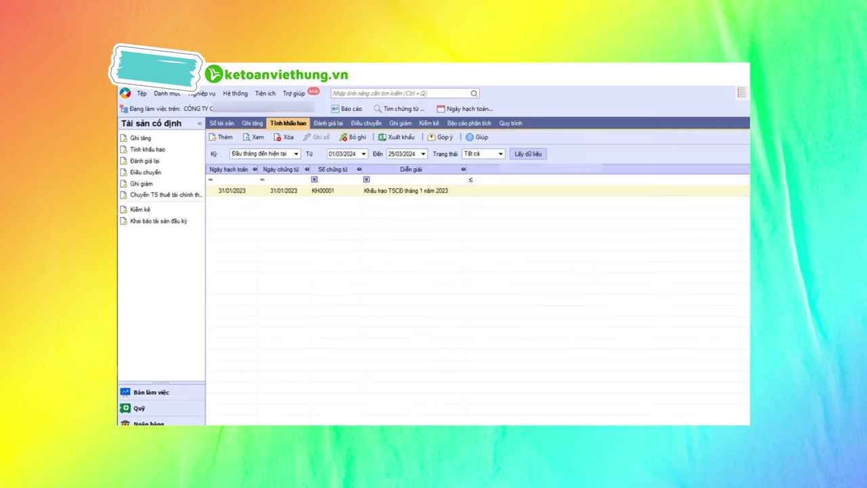
pyautogui.click(222, 137)
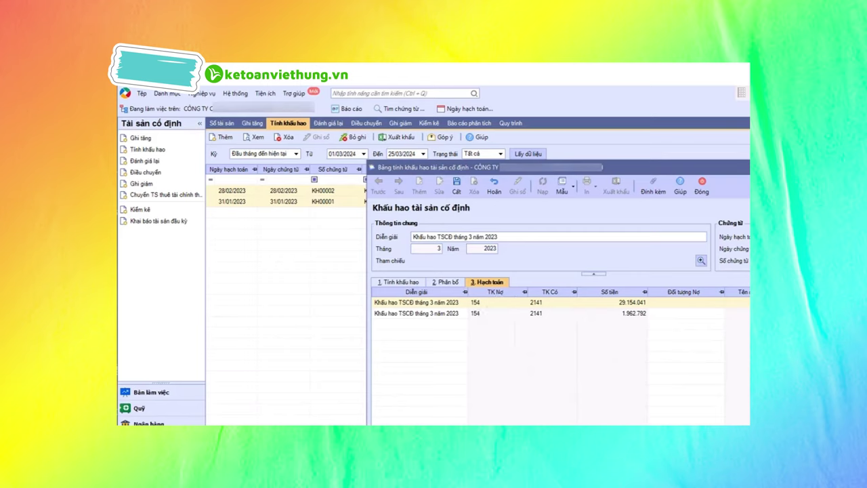
# Try to reassign the allocation object of the TS Ô TÔ asset to DỊCH VỤ MT in the March 2023 depreciation voucher
pyautogui.click(444, 281)
pyautogui.scroll(-1, 560, 373)
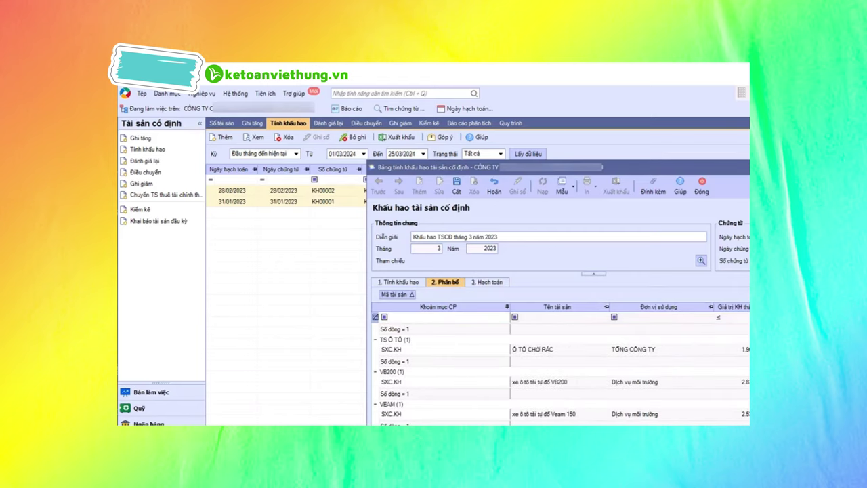
pyautogui.scroll(1, 560, 372)
pyautogui.click(731, 370)
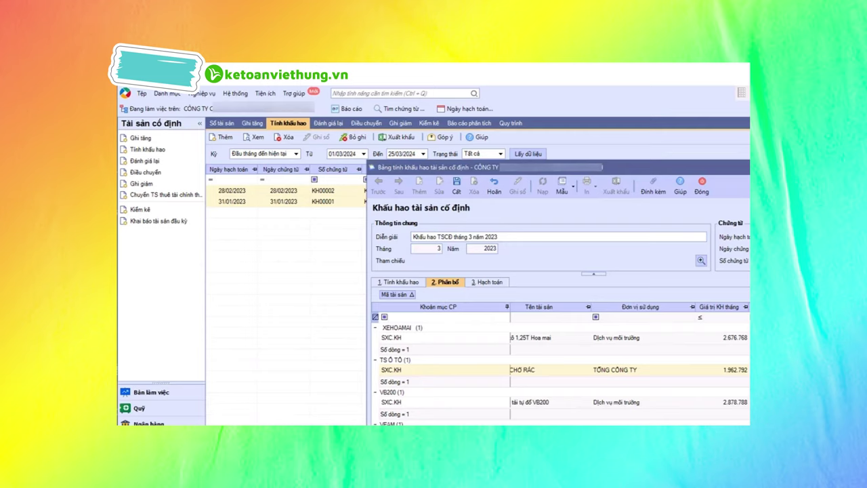
pyautogui.click(645, 371)
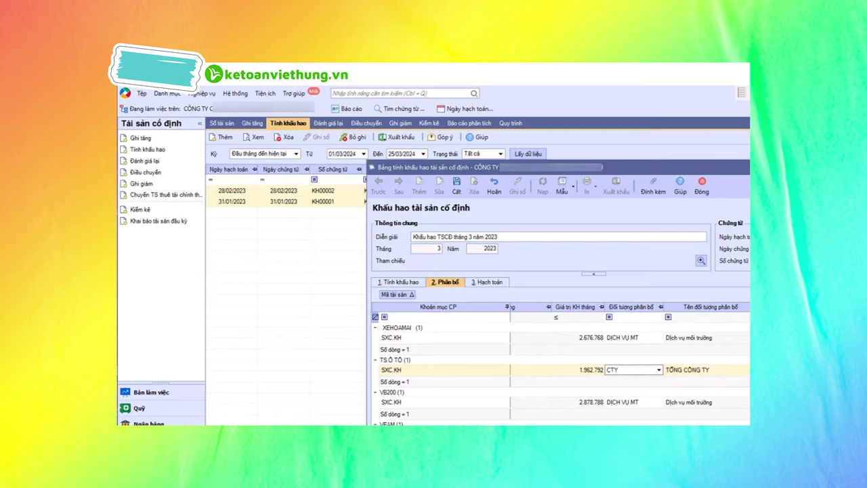
pyautogui.click(650, 370)
pyautogui.click(610, 401)
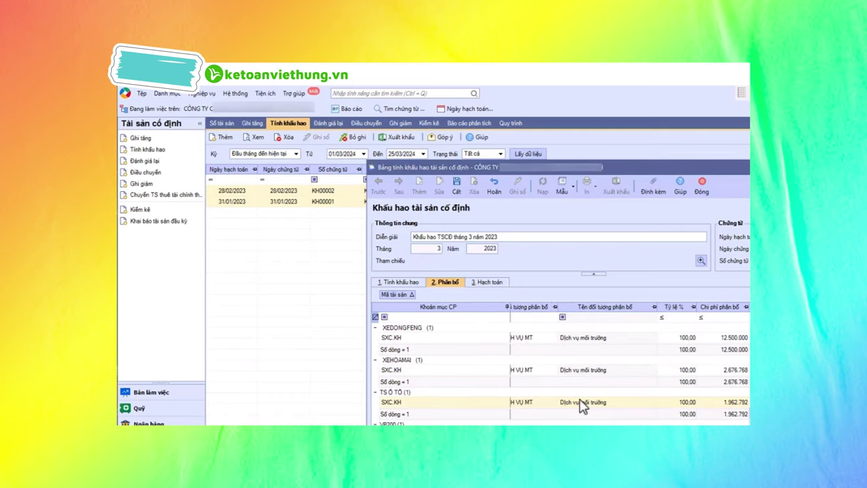
pyautogui.click(702, 187)
pyautogui.click(614, 384)
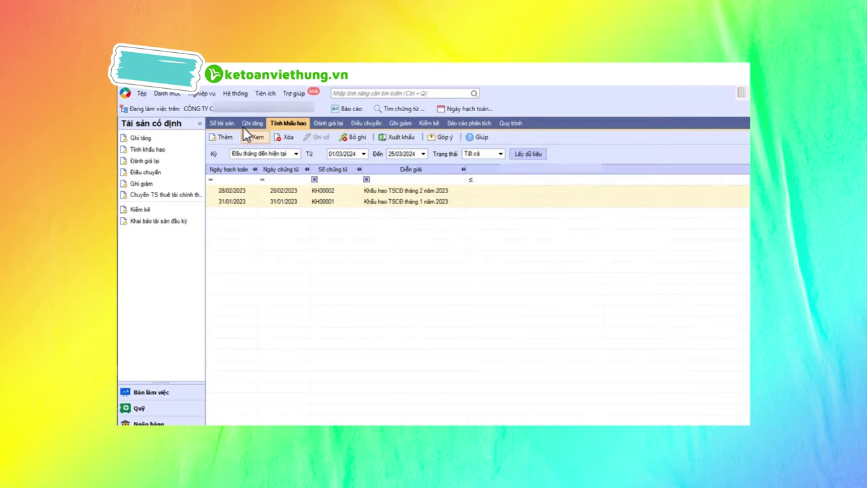
# Add the depreciation voucher for March 2023 and show its accounting entries
pyautogui.click(223, 136)
pyautogui.click(582, 359)
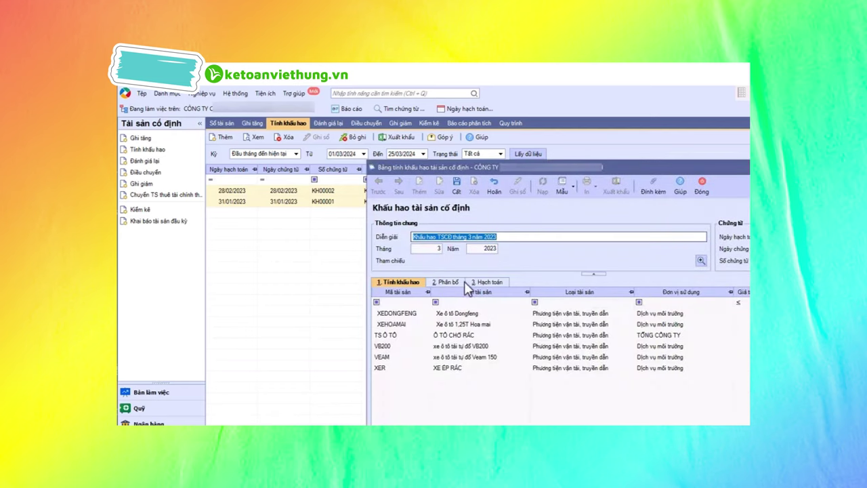
pyautogui.click(487, 285)
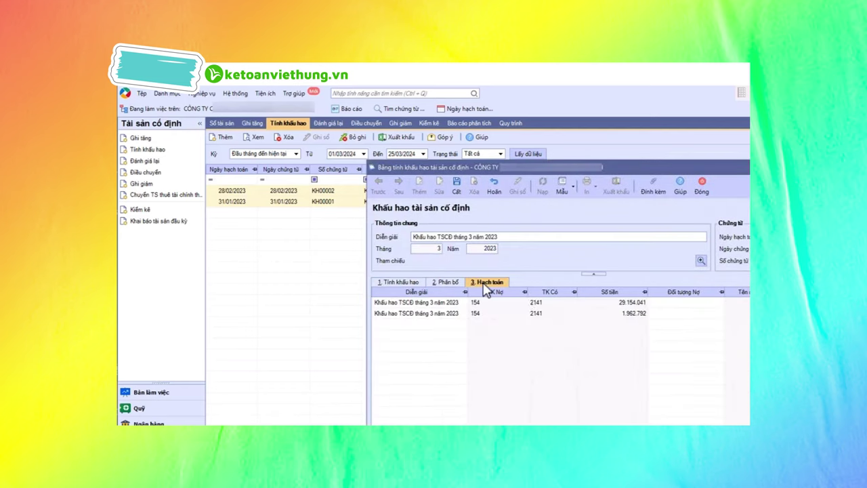
# Examine the accounts, amounts, units and cost object details of the March 2023 depreciation entries
pyautogui.click(611, 314)
pyautogui.press('Tab')
pyautogui.press('Tab')
pyautogui.press('Tab')
pyautogui.press('Tab')
pyautogui.press('Tab')
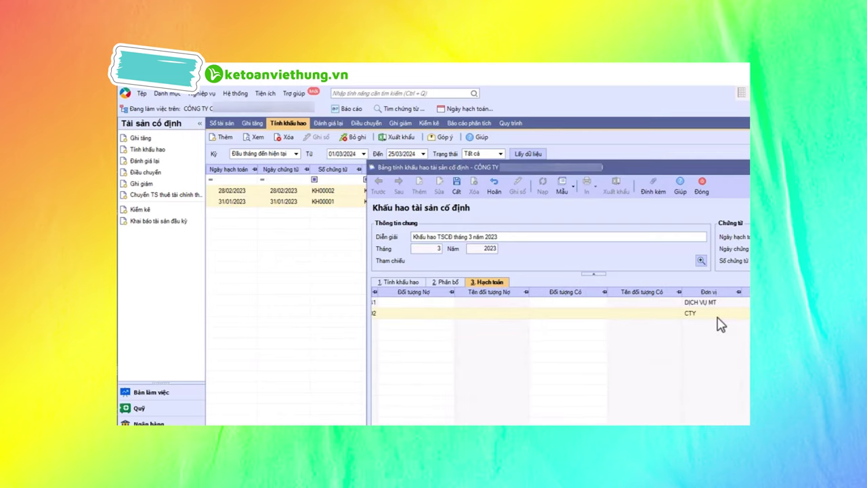
pyautogui.press('Tab')
pyautogui.press('Tab')
pyautogui.press('Tab')
pyautogui.press('Tab')
pyautogui.press('Tab')
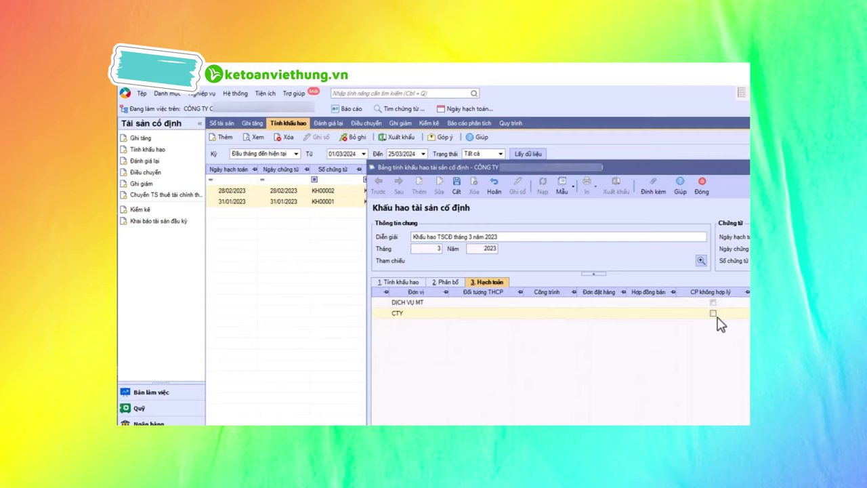
pyautogui.press('Tab')
pyautogui.press('Tab')
pyautogui.press('Tab')
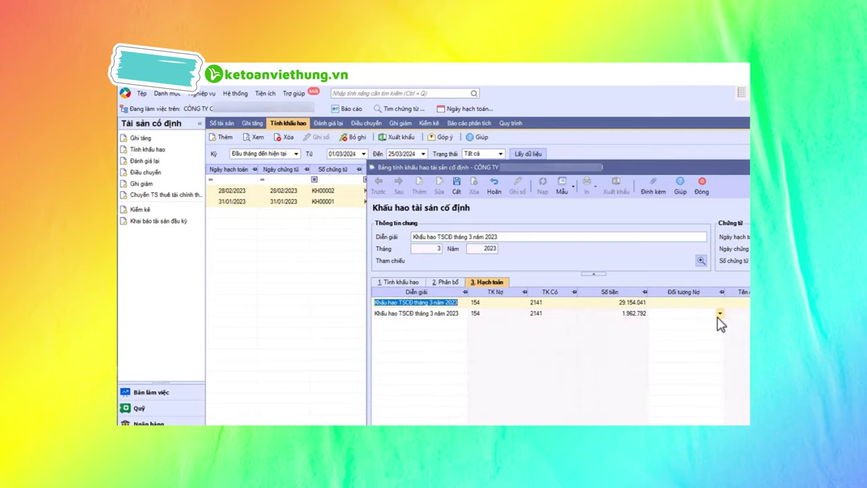
pyautogui.hotkey('ctrl', 'shift', 'Tab')
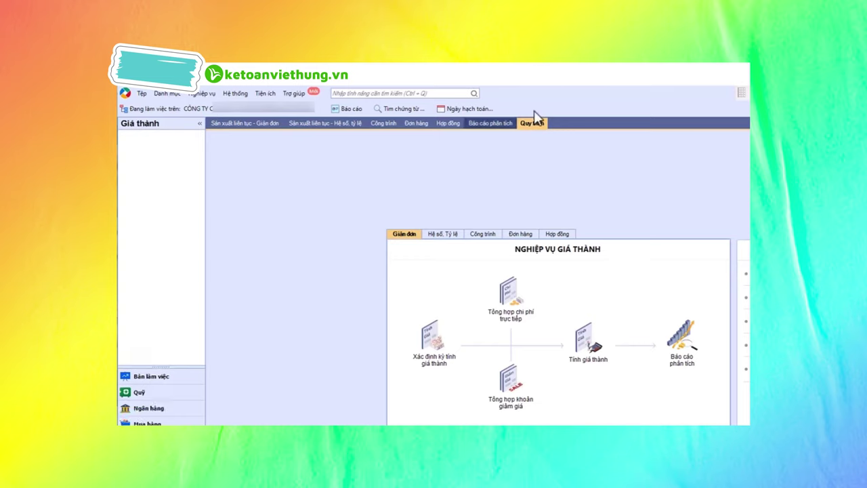
# In the Công trình costing process, create a costing period from 01/01/2023 to 31/12/2023 and load its cost objects
pyautogui.click(483, 234)
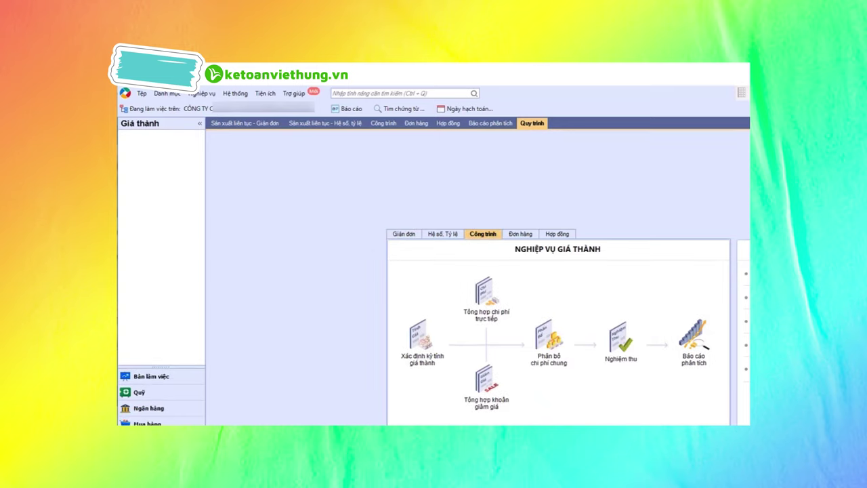
pyautogui.click(423, 349)
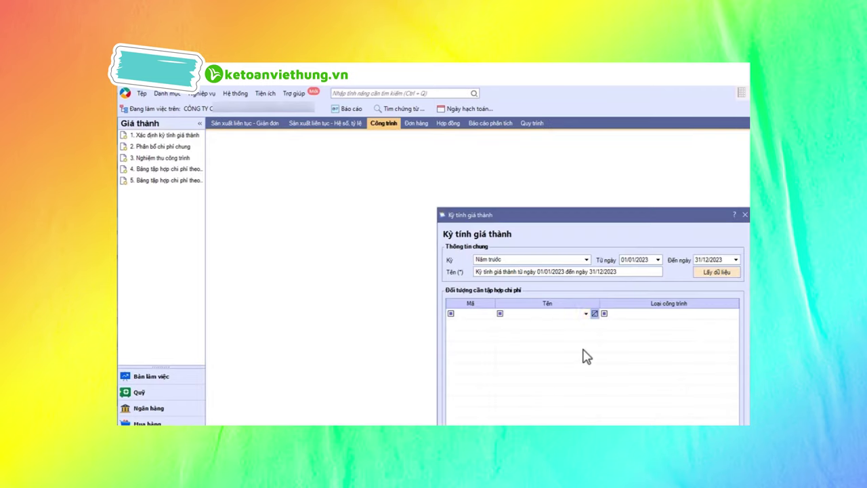
pyautogui.click(716, 272)
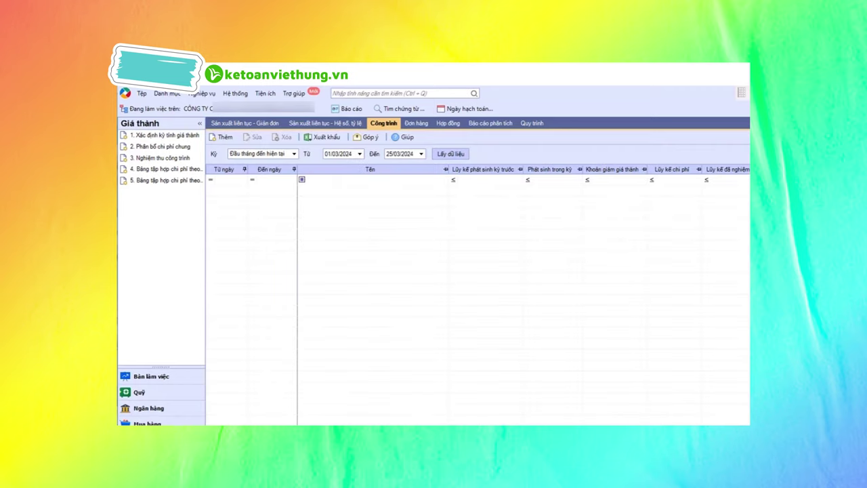
# Filter the Công trình costing period list to Năm trước, 01/01/2023 to 31/12/2023, and load the data
pyautogui.click(346, 154)
pyautogui.write('01/01/2023')
pyautogui.click(451, 154)
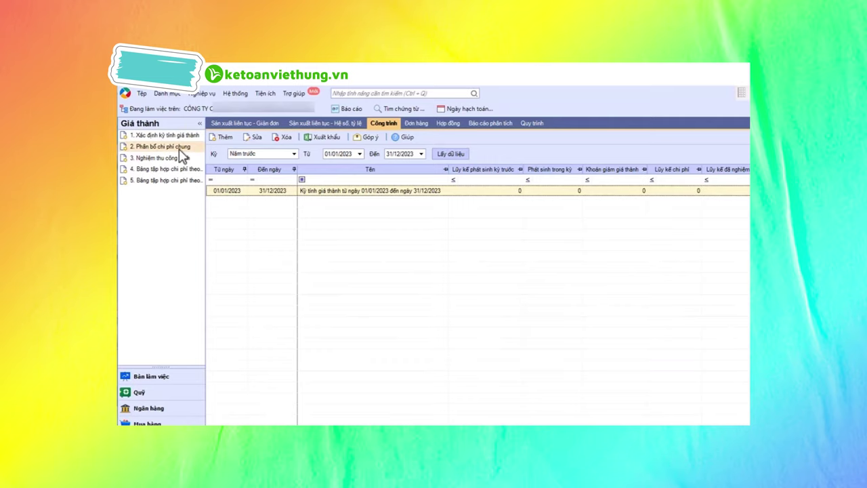
# Look at Tổng hợp chi phí trực tiếp in the Công trình process, and open Phân bổ chi phí chung for the 01/01/2023–31/12/2023 period
pyautogui.click(535, 124)
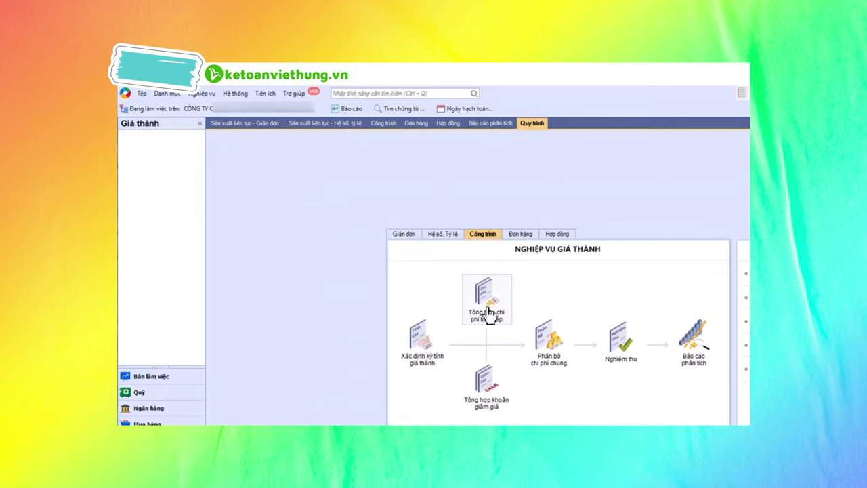
pyautogui.click(489, 315)
pyautogui.click(622, 351)
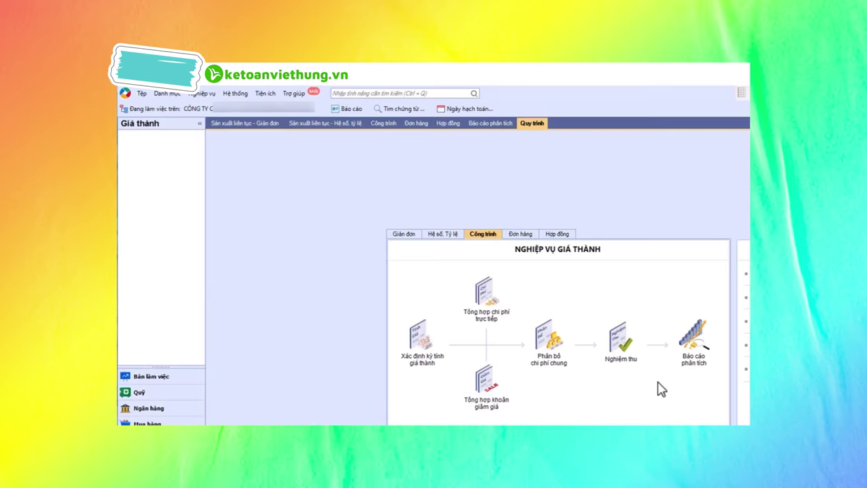
pyautogui.click(542, 357)
pyautogui.click(623, 350)
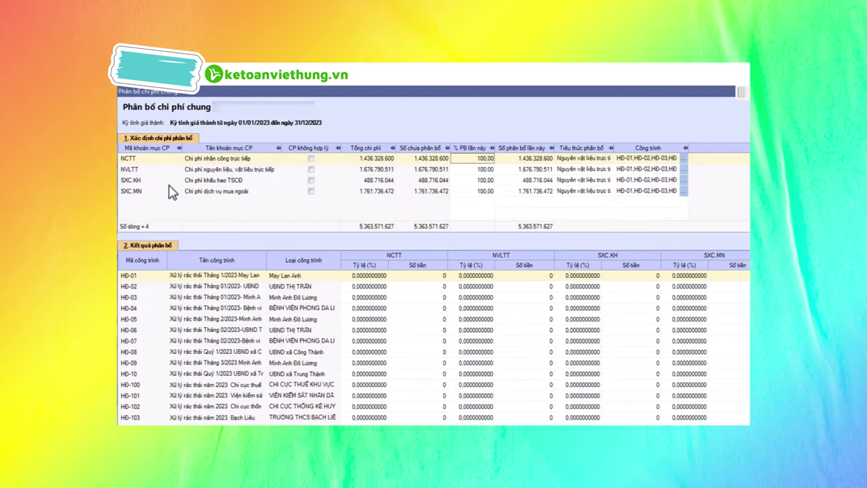
# Allocate all four cost items by Doanh thu, copying the criterion from NCTT to the rows below, and save the allocation
pyautogui.click(200, 193)
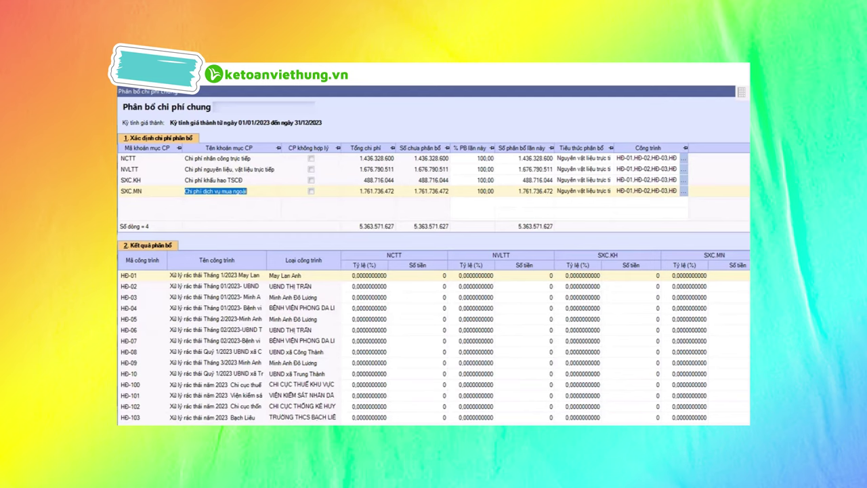
pyautogui.click(611, 160)
pyautogui.click(556, 189)
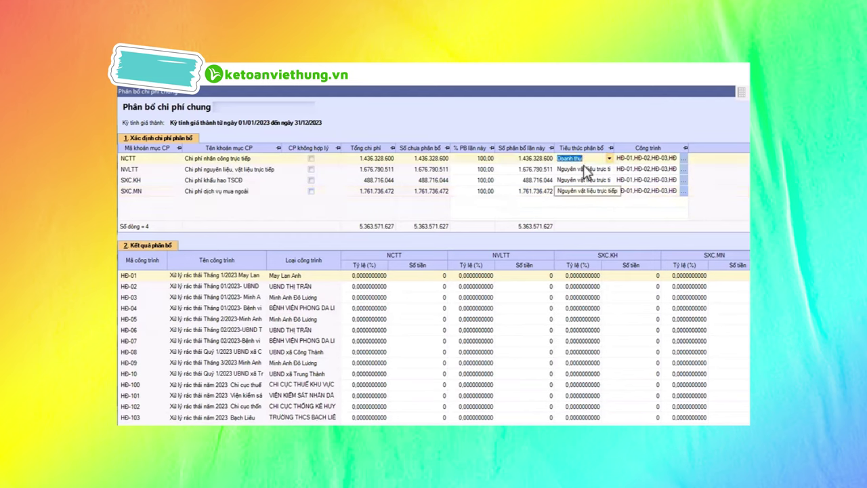
pyautogui.rightClick(593, 160)
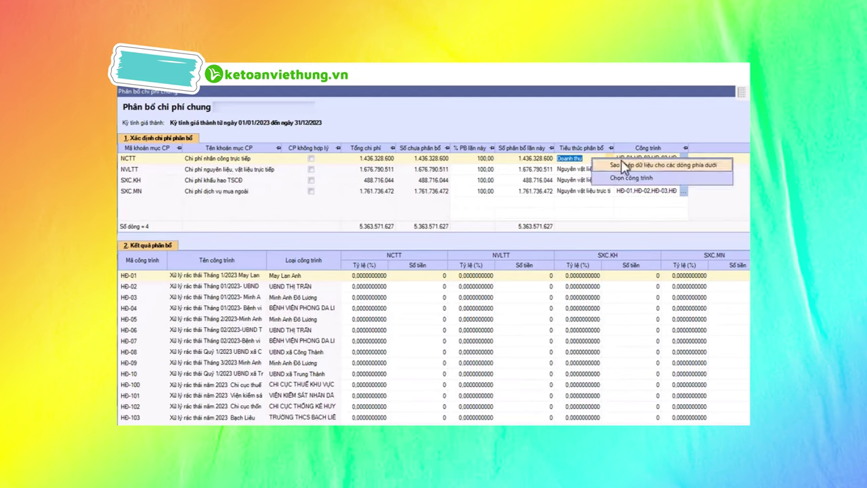
pyautogui.click(621, 164)
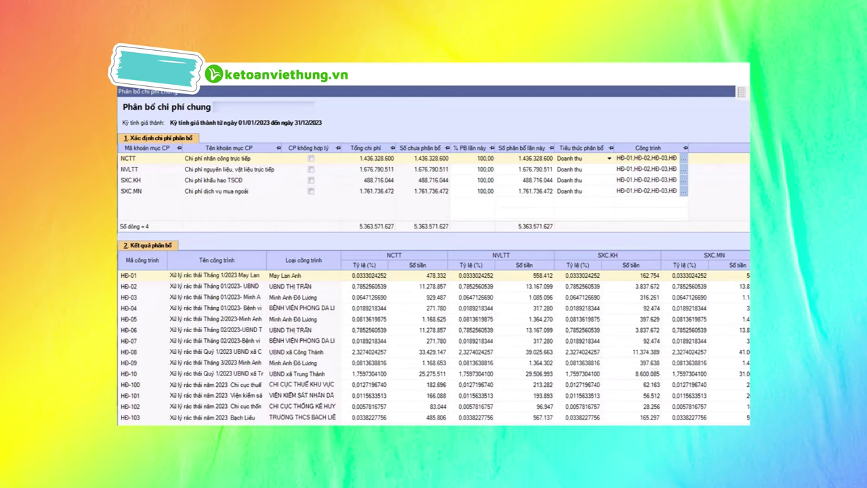
pyautogui.hotkey('ctrl', 's')
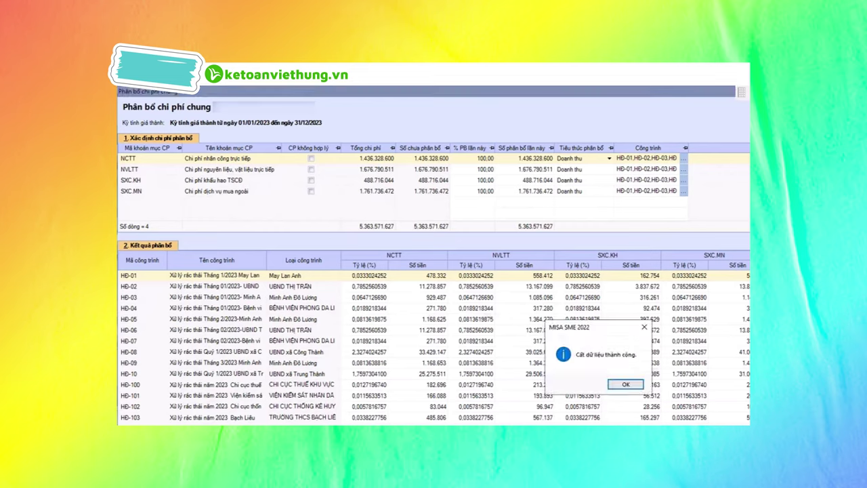
pyautogui.click(621, 384)
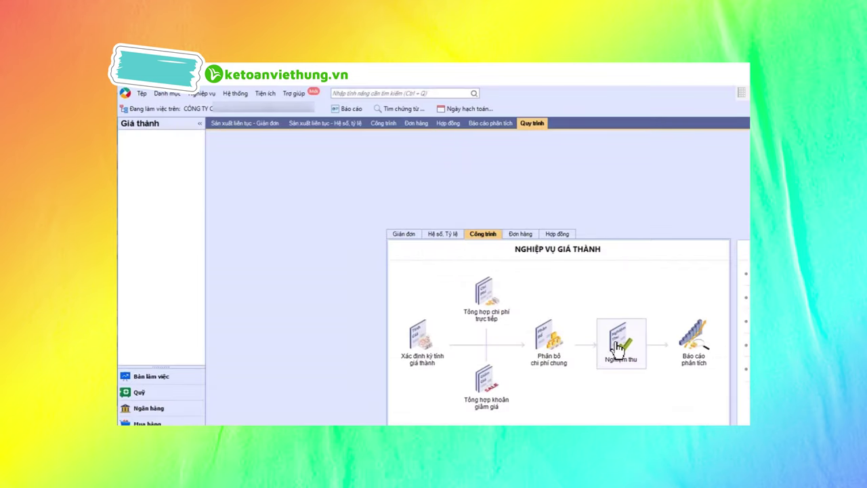
# Create a Nghiệm thu công trình voucher for the 01/01/2023–31/12/2023 costing period, loading its figures and including all projects
pyautogui.click(618, 348)
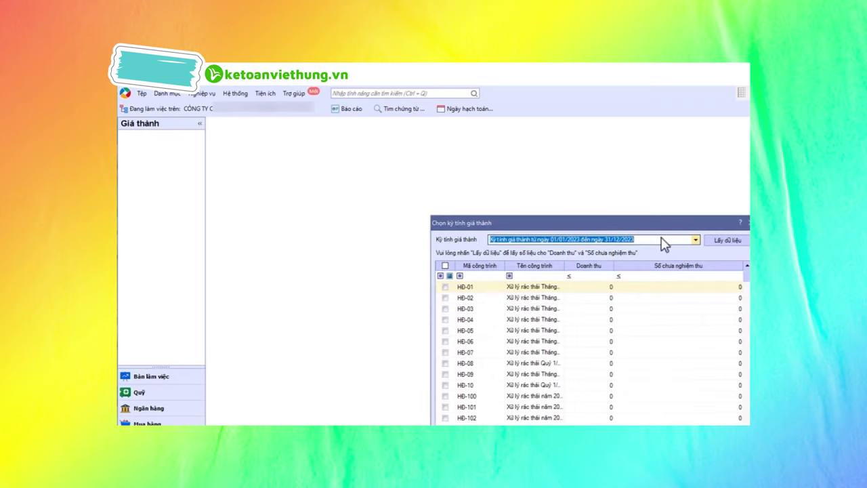
pyautogui.click(725, 241)
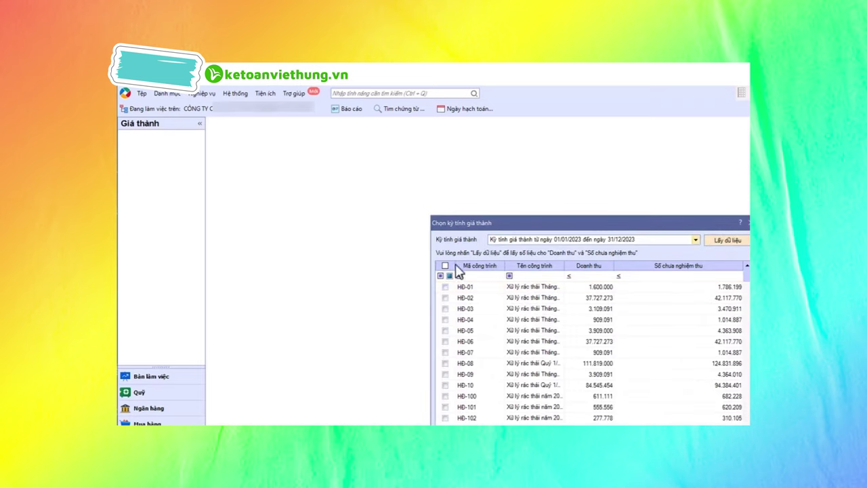
pyautogui.click(445, 265)
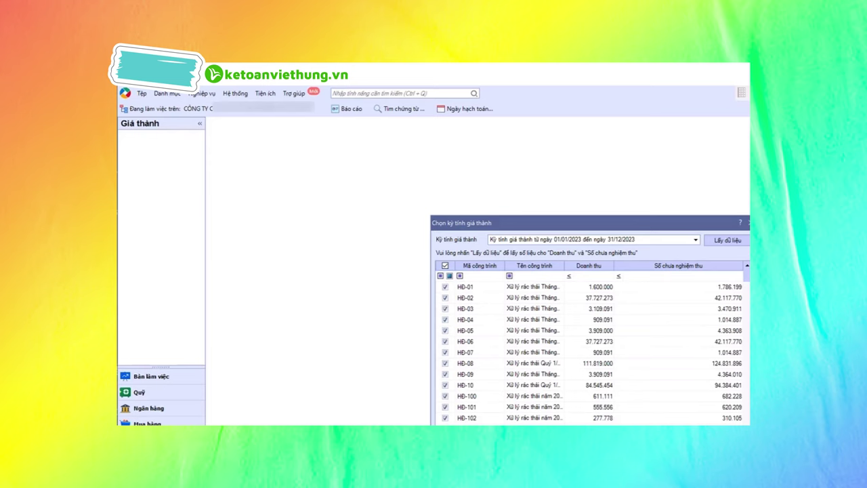
pyautogui.press('Return')
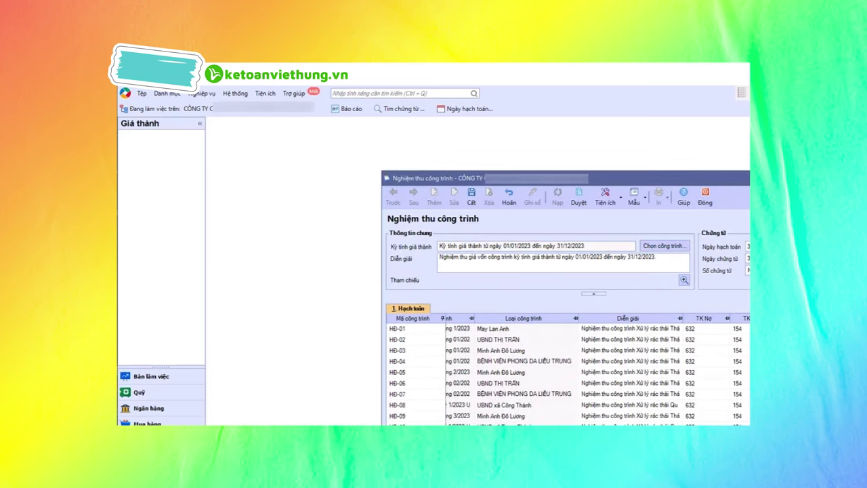
# Review the acceptance lines' TK Nợ and TK Có accounts, and compare Doanh thu with Số chưa nghiệm thu across HĐ-01 to HĐ-08
pyautogui.hscroll(5, 596, 369)
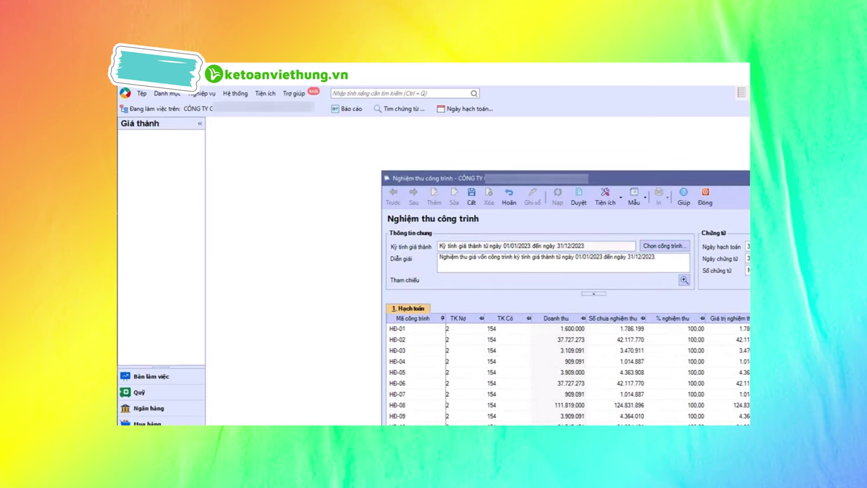
pyautogui.hscroll(-2, 597, 359)
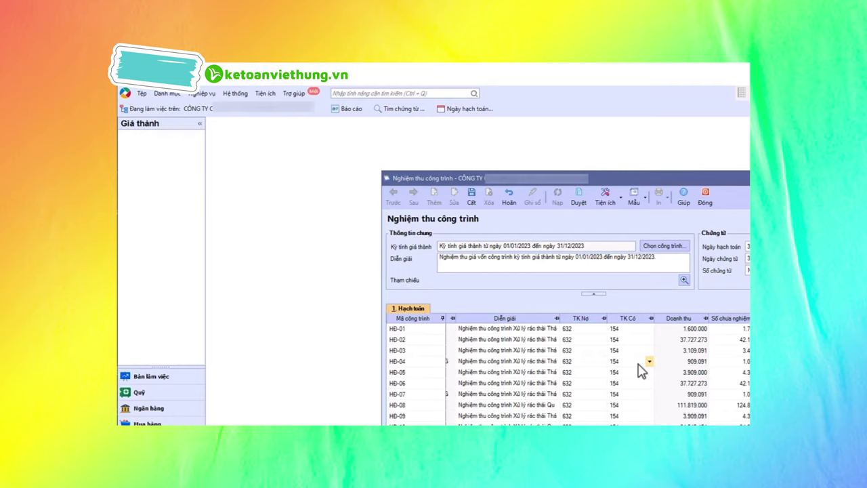
pyautogui.click(583, 330)
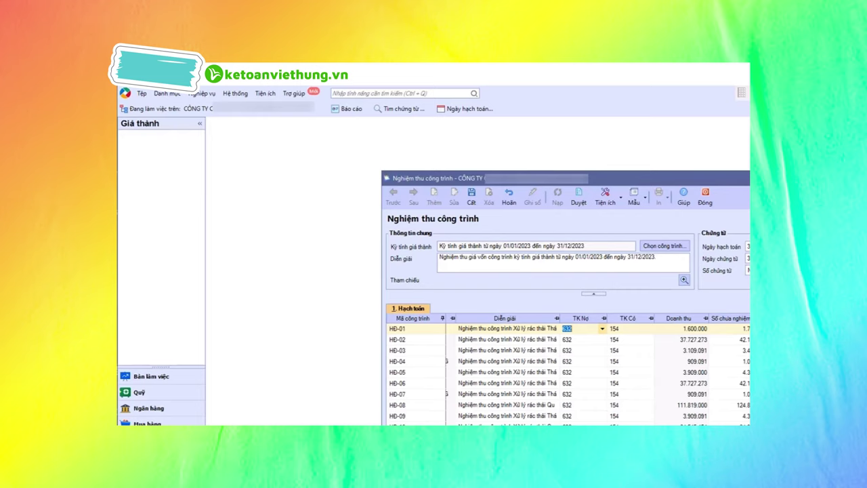
pyautogui.hscroll(3, 596, 369)
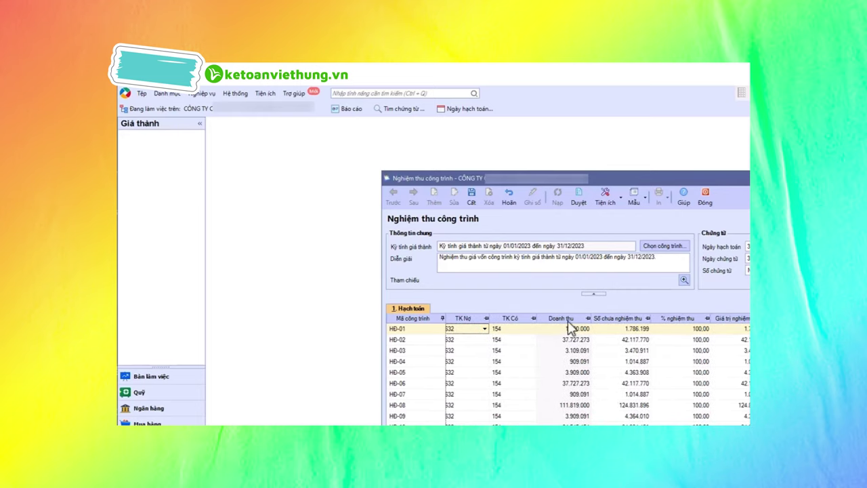
pyautogui.click(570, 328)
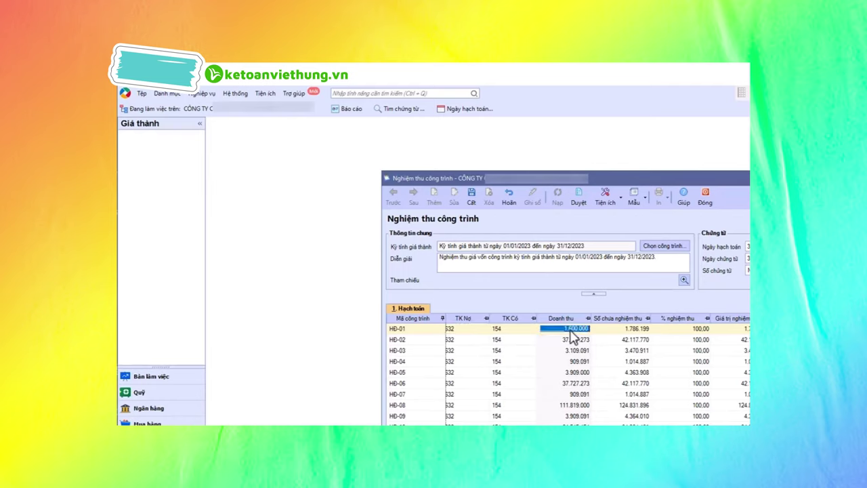
pyautogui.press('Down')
pyautogui.press('Down')
pyautogui.press('Down')
pyautogui.press('Down')
pyautogui.press('Down')
pyautogui.press('Down')
pyautogui.press('Down')
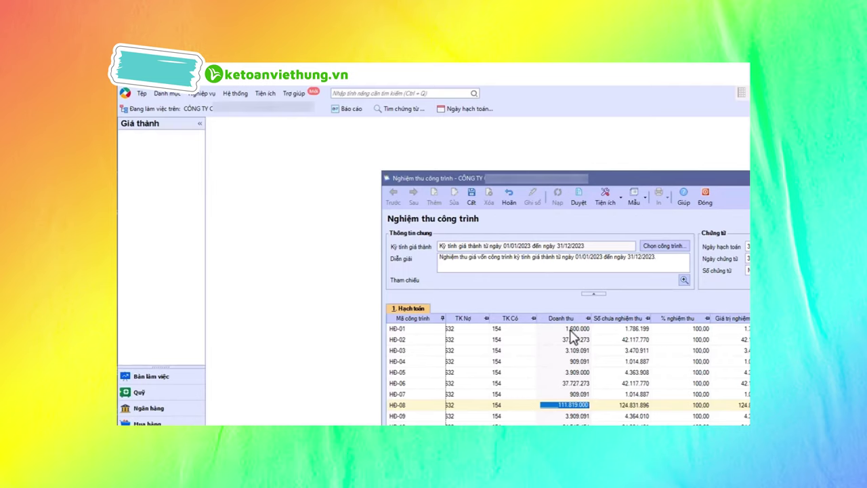
pyautogui.press('Tab')
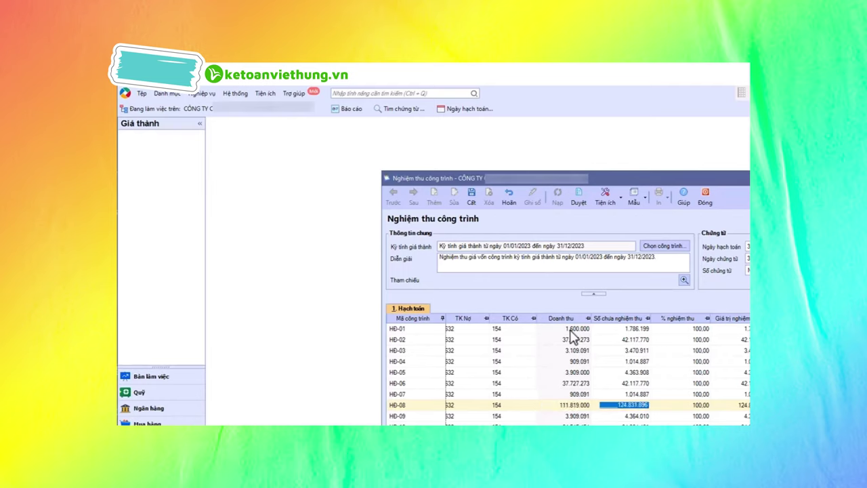
pyautogui.press('Up')
pyautogui.press('Up')
pyautogui.press('Up')
pyautogui.press('Up')
pyautogui.press('Up')
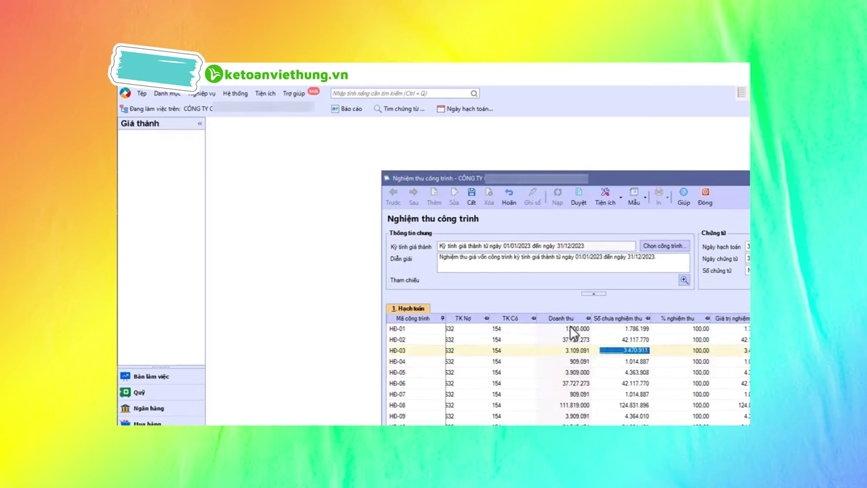
pyautogui.press('Up')
pyautogui.press('Tab')
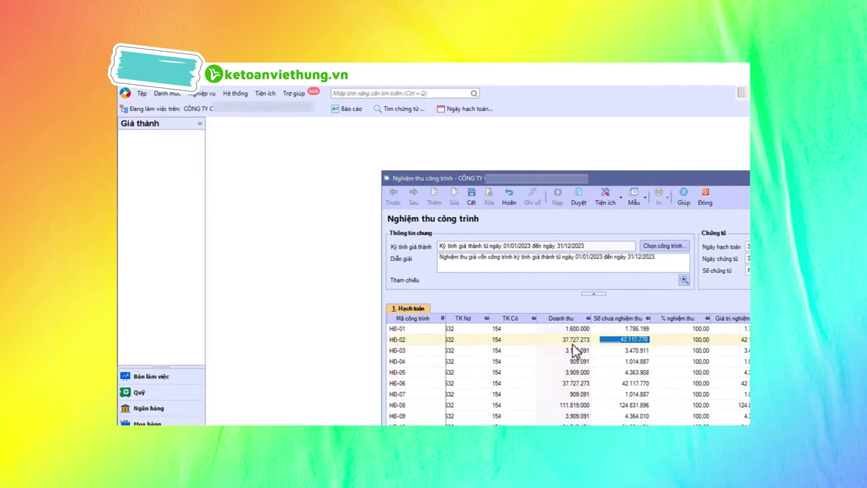
# Save the Nghiệm thu công trình voucher, post it despite the missing Khoản mục chi phí, and close it
pyautogui.click(472, 203)
pyautogui.click(629, 386)
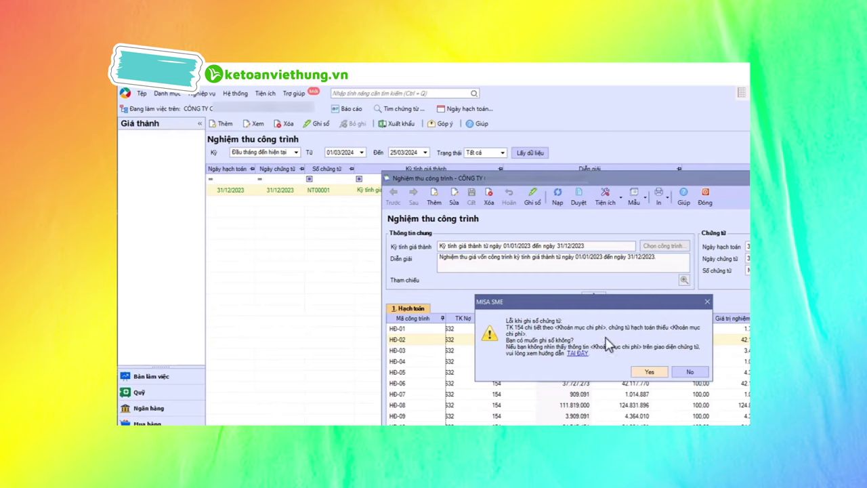
pyautogui.click(651, 373)
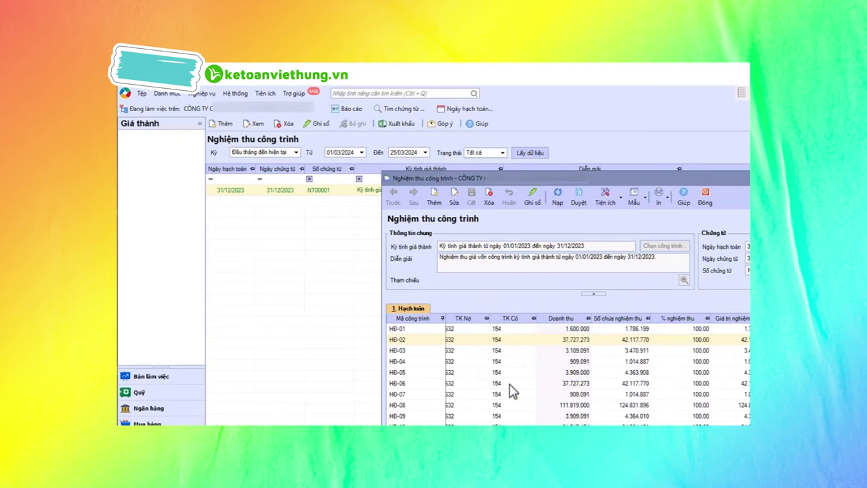
pyautogui.hotkey('ctrl', 'g')
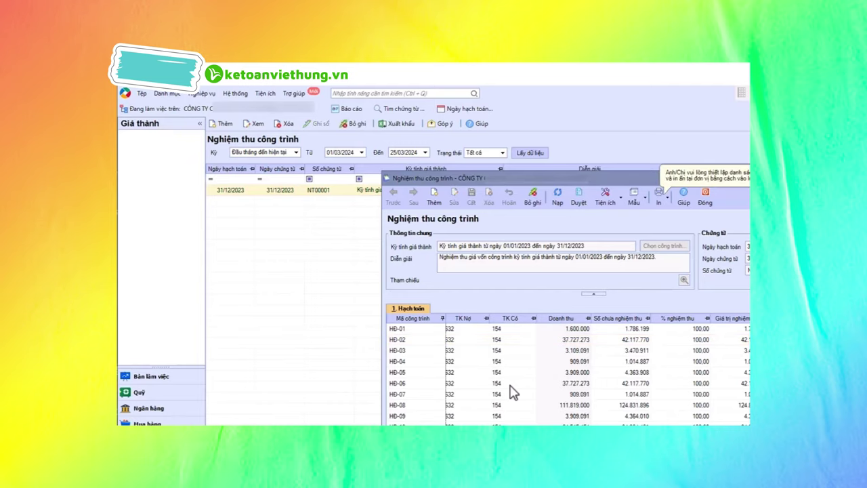
pyautogui.click(705, 198)
# Set the start date of the Nghiệm thu công trình list to 01/01/2023 and reload the data
pyautogui.write('01012024')
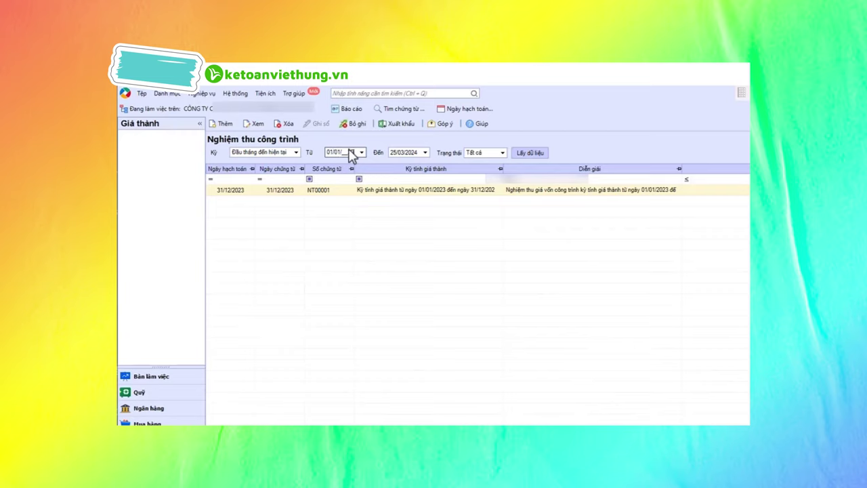
pyautogui.press('Tab')
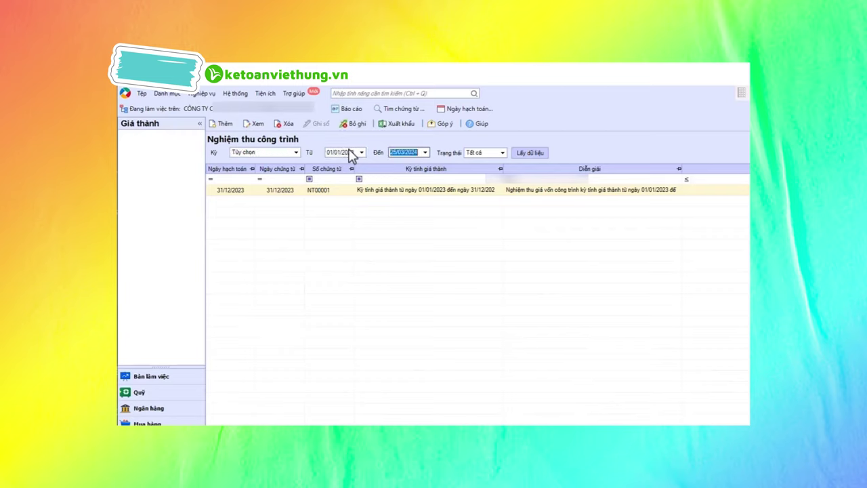
pyautogui.click(531, 152)
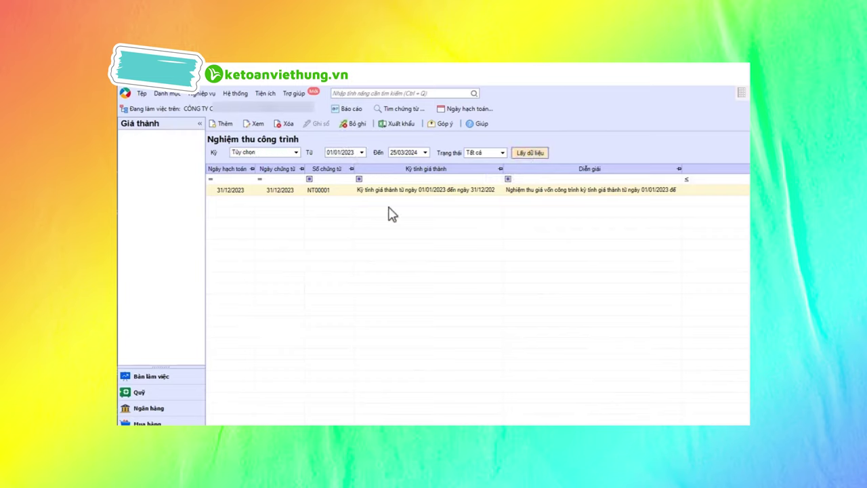
# Run Báo cáo tổng hợp lãi lỗ theo công trình for 01/01/2023–31/12/2023 with all projects, and review its revenue and cost columns
pyautogui.click(350, 111)
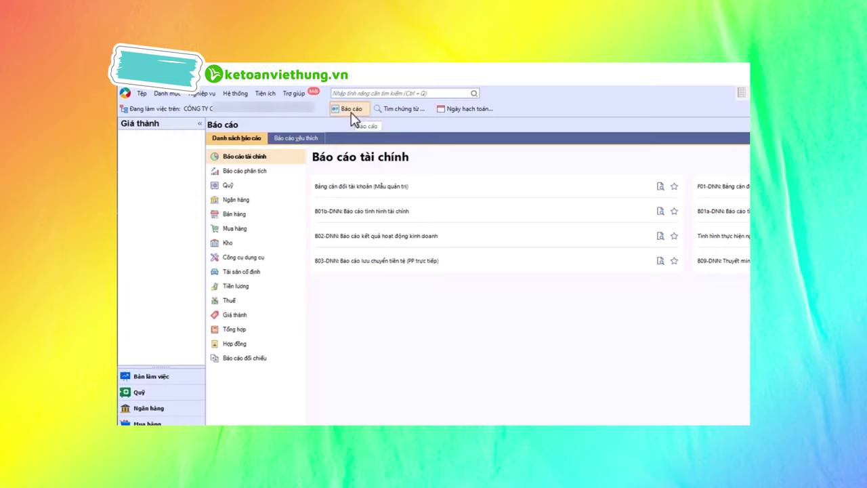
pyautogui.click(245, 317)
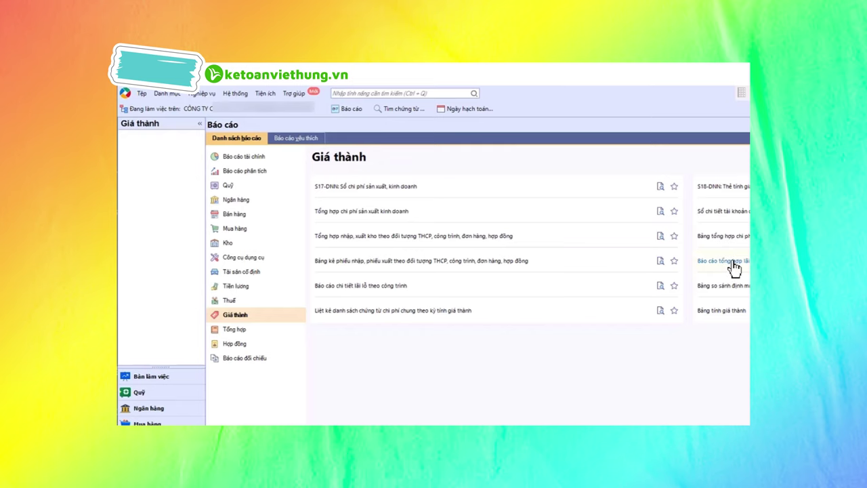
pyautogui.click(736, 267)
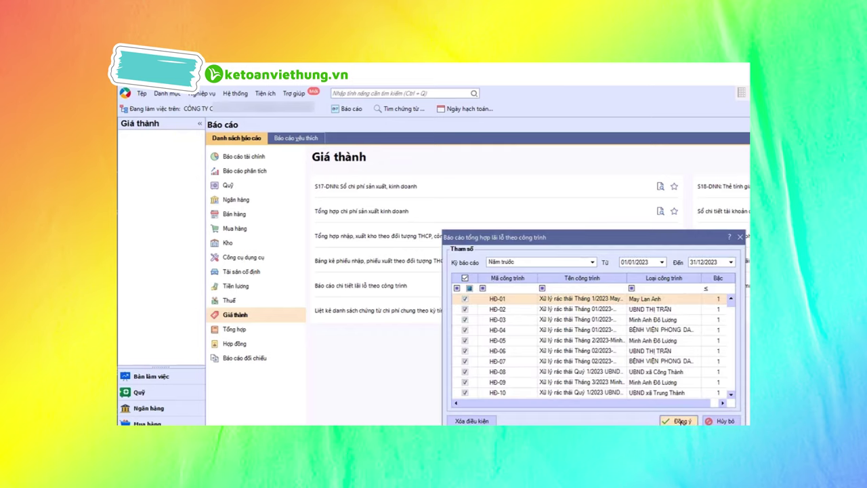
pyautogui.click(681, 421)
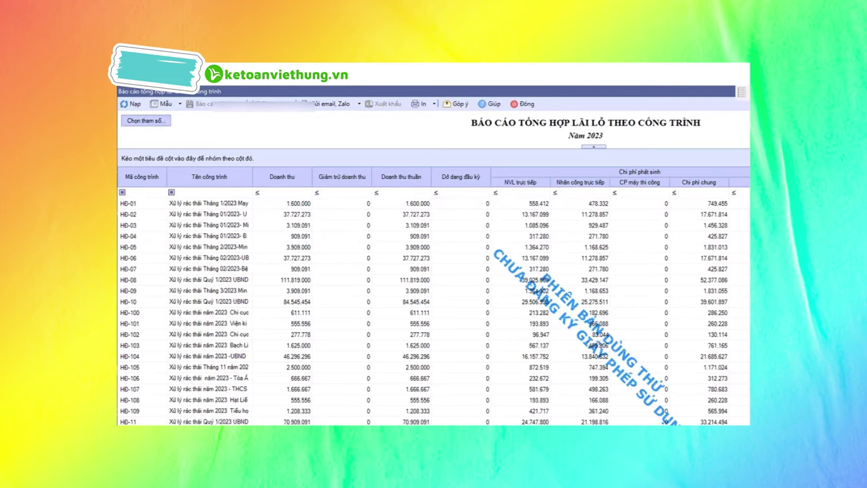
pyautogui.hscroll(5, 434, 296)
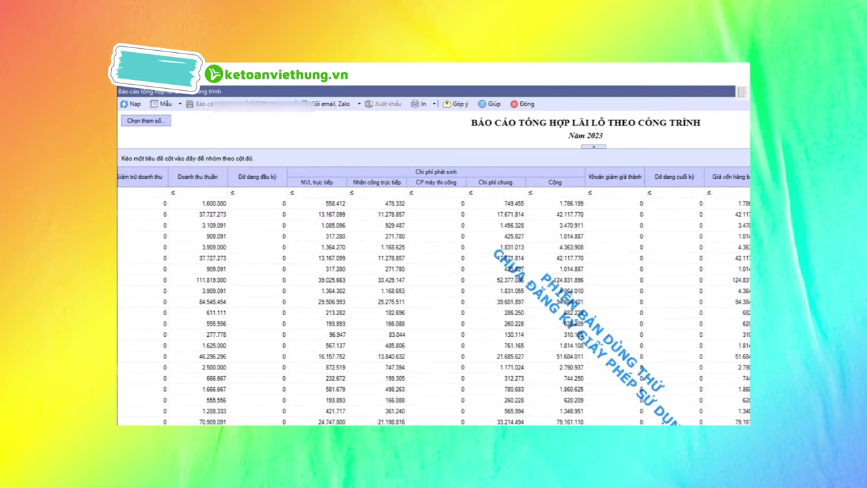
pyautogui.scroll(-10, 433, 305)
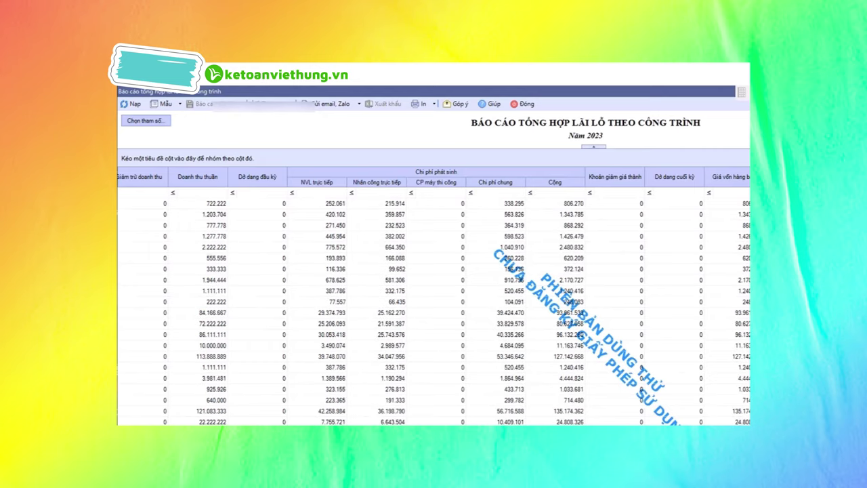
pyautogui.scroll(-10, 433, 305)
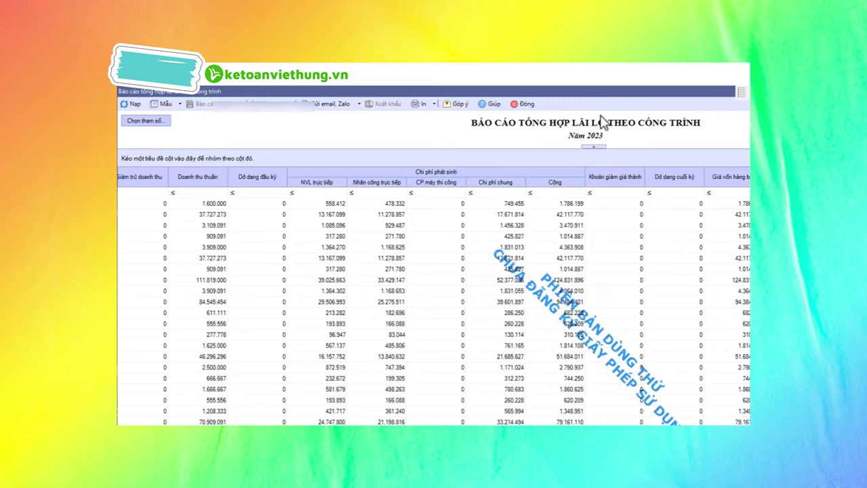
pyautogui.click(526, 104)
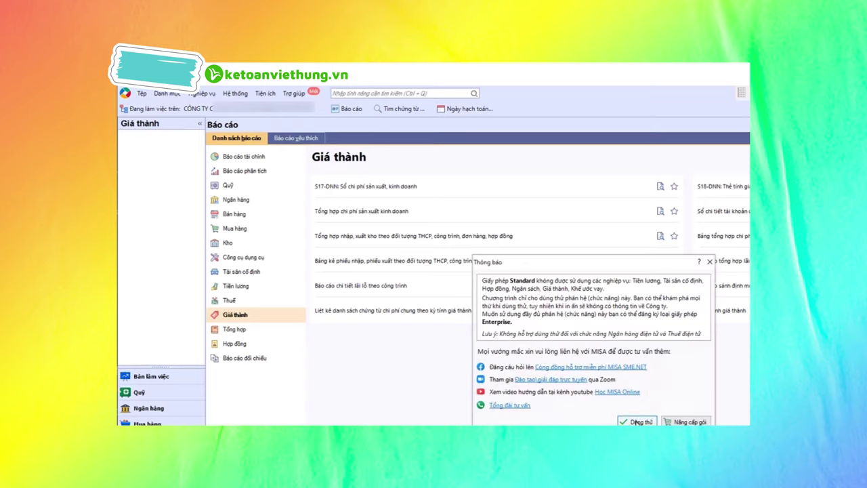
# Return to the Công trình costing process in trial mode and open the Nghiệm thu list
pyautogui.click(646, 418)
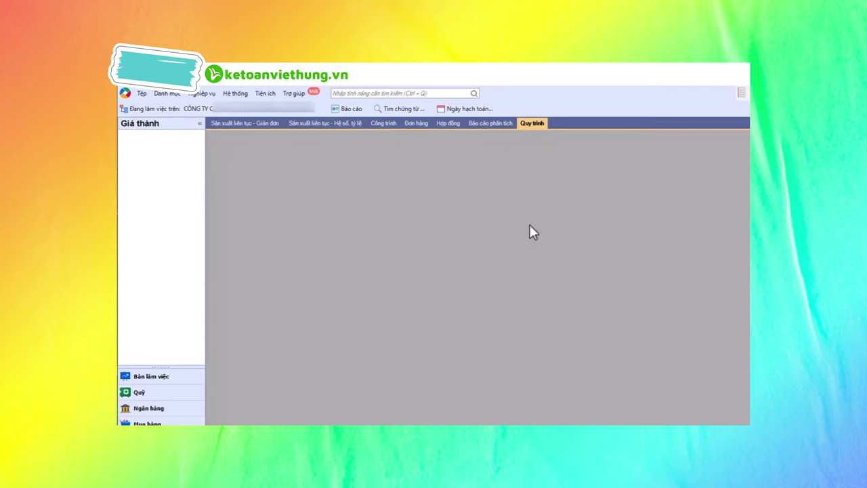
pyautogui.click(491, 236)
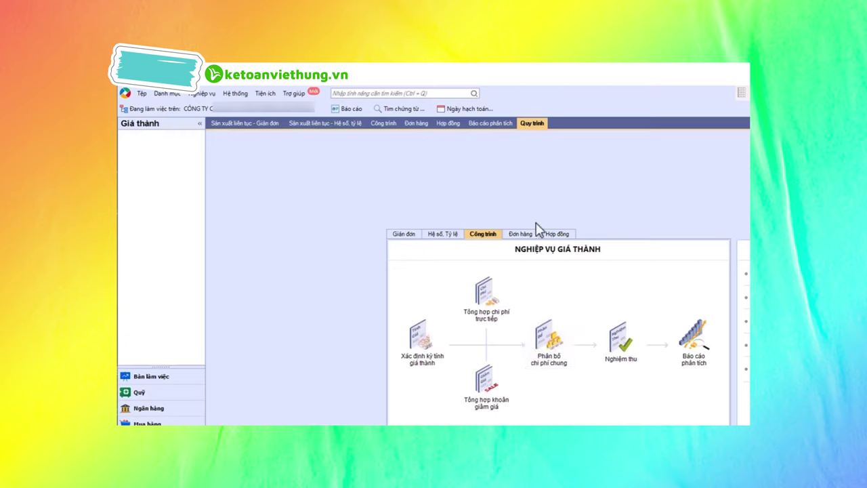
pyautogui.click(616, 344)
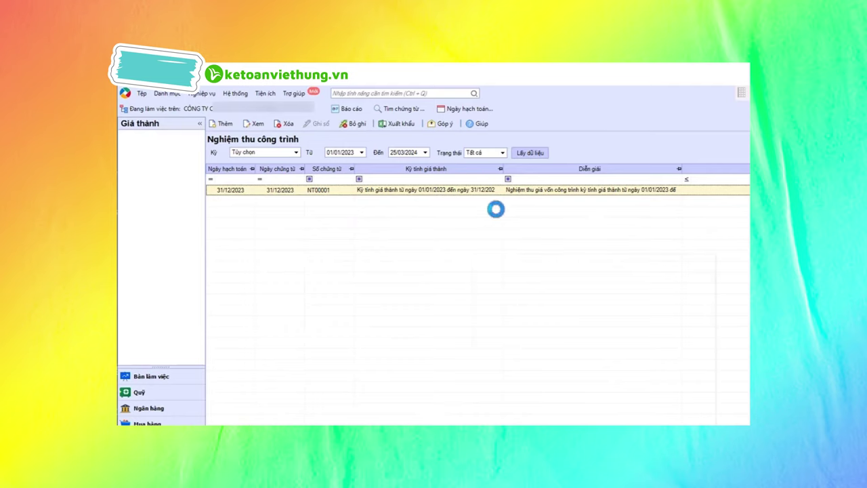
# Reopen Phân bổ chi phí chung of the Công trình process for the 01/01/2023–31/12/2023 period, and check the Tổng chi phí of NVLTT
pyautogui.click(637, 421)
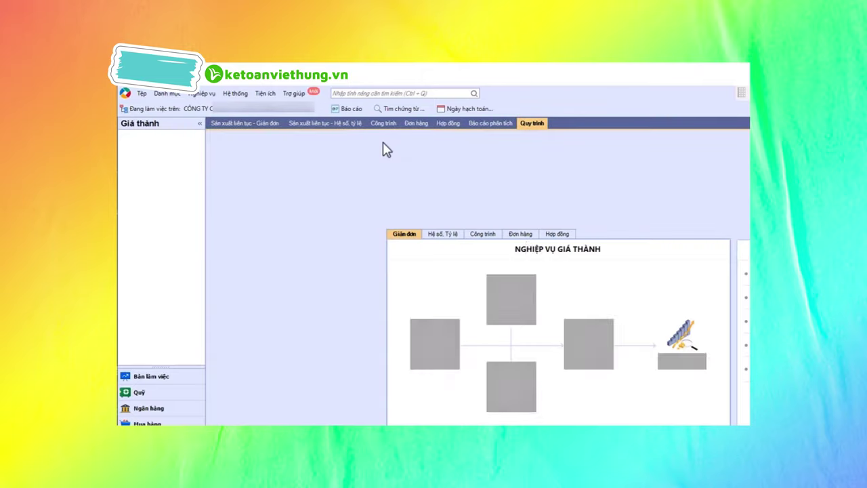
pyautogui.click(480, 235)
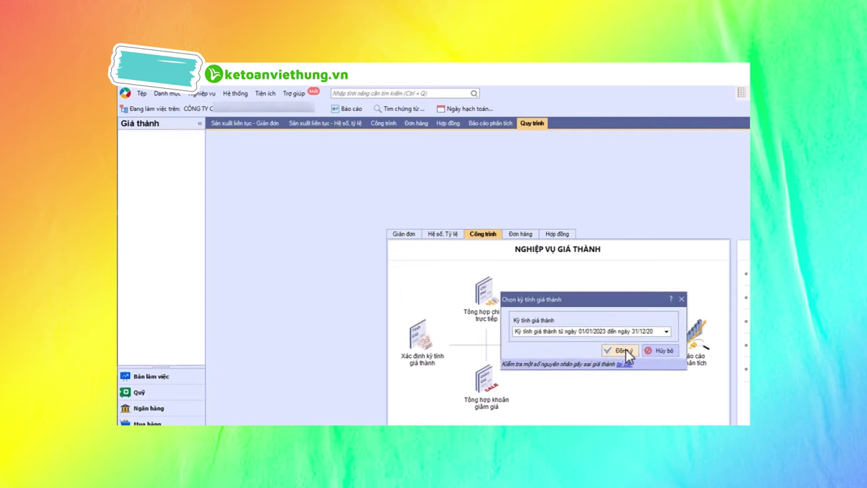
pyautogui.click(626, 351)
pyautogui.click(629, 385)
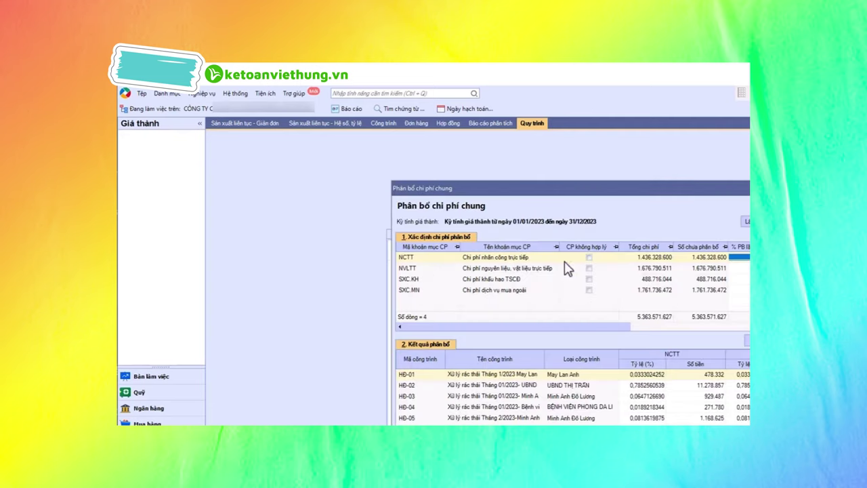
pyautogui.click(644, 268)
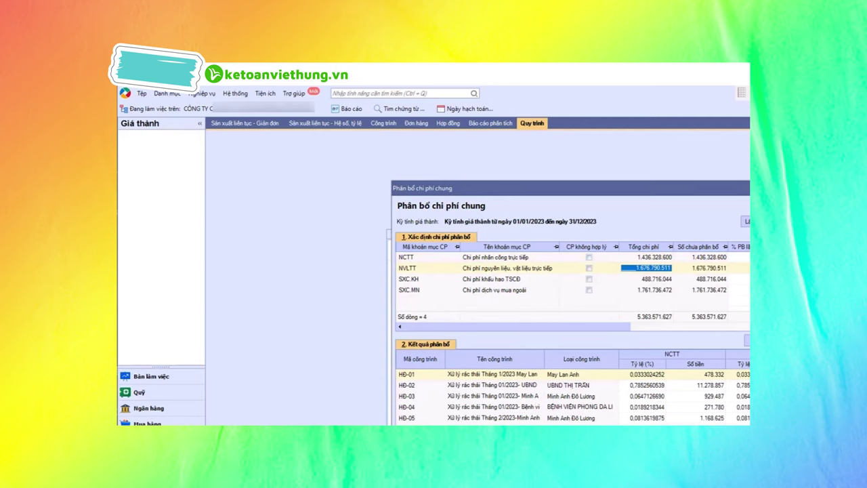
pyautogui.doubleClick(677, 188)
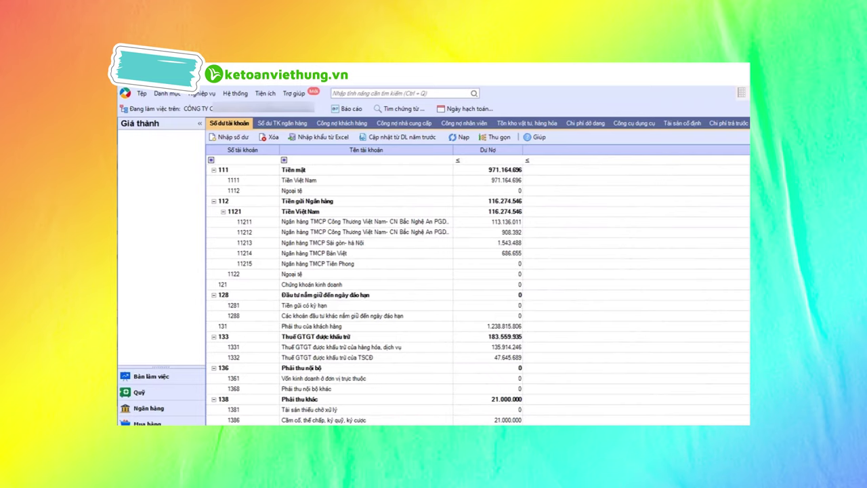
# View the F01-DNN Bảng cân đối tài khoản report for Năm 2023, and return to the Công trình costing process in trial mode
pyautogui.click(351, 109)
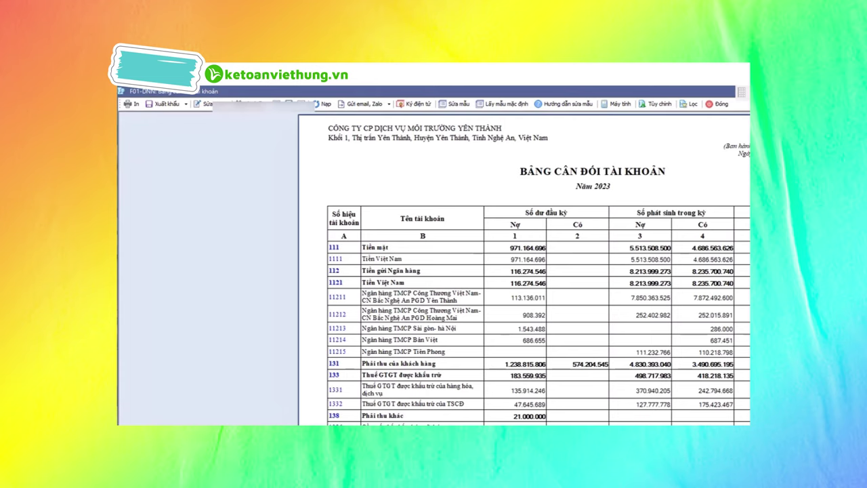
pyautogui.click(720, 105)
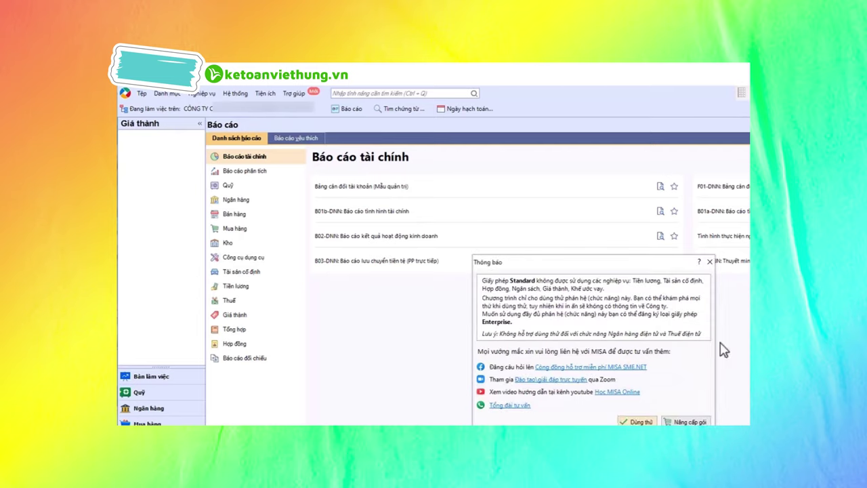
pyautogui.click(632, 421)
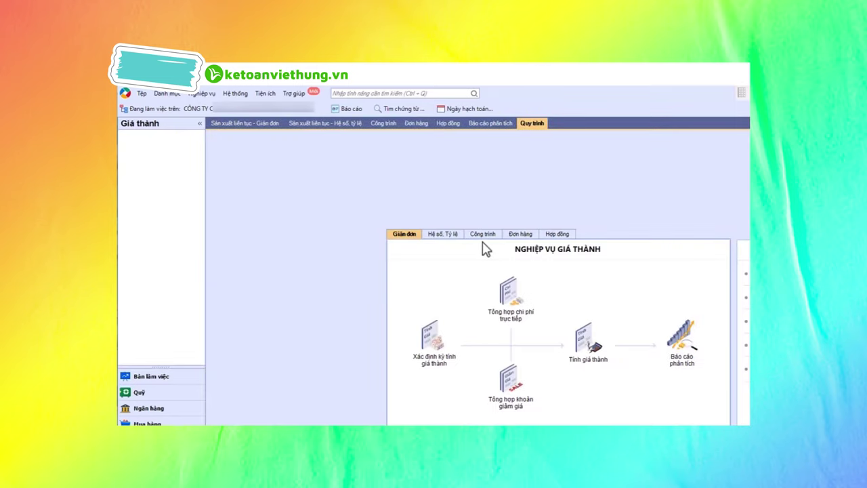
pyautogui.click(483, 235)
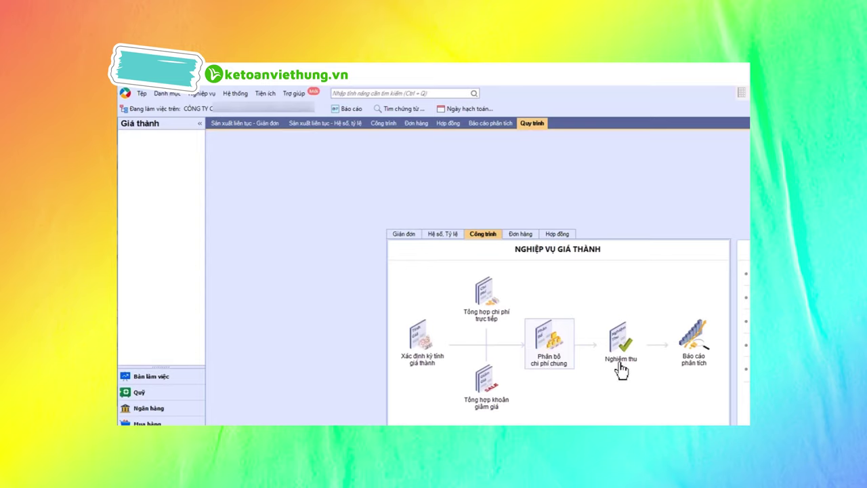
# Reopen Phân bổ chi phí chung for the 01/01/2023–31/12/2023 period, and review each cost item's totals, allocation percentage, criterion and projects
pyautogui.click(549, 359)
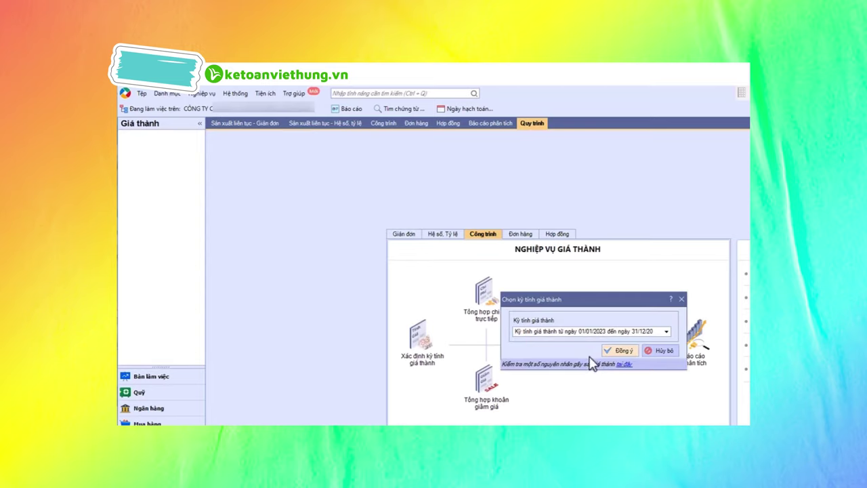
pyautogui.click(657, 351)
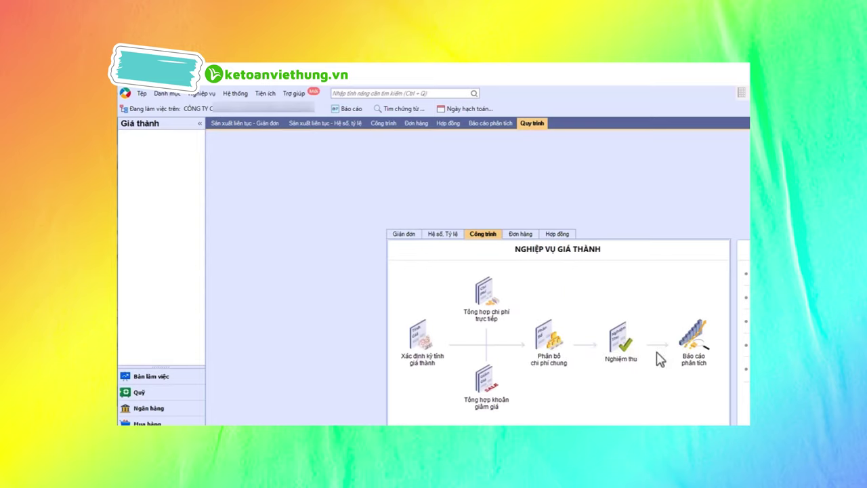
pyautogui.click(581, 359)
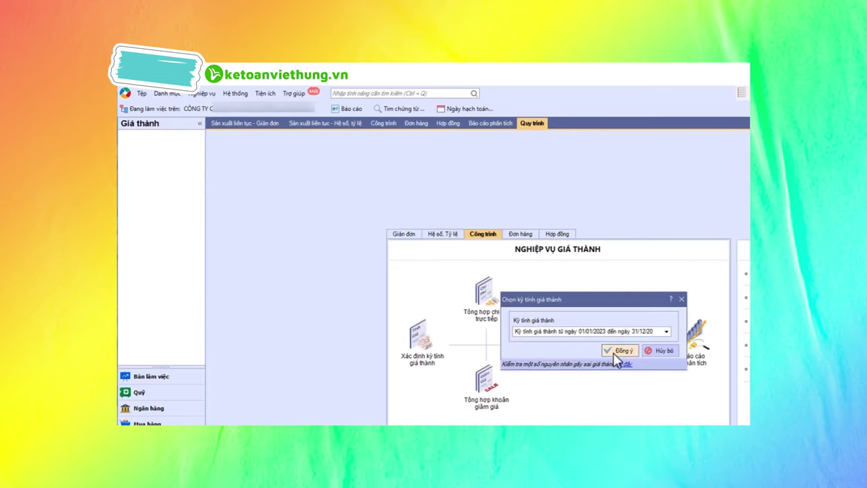
pyautogui.click(624, 355)
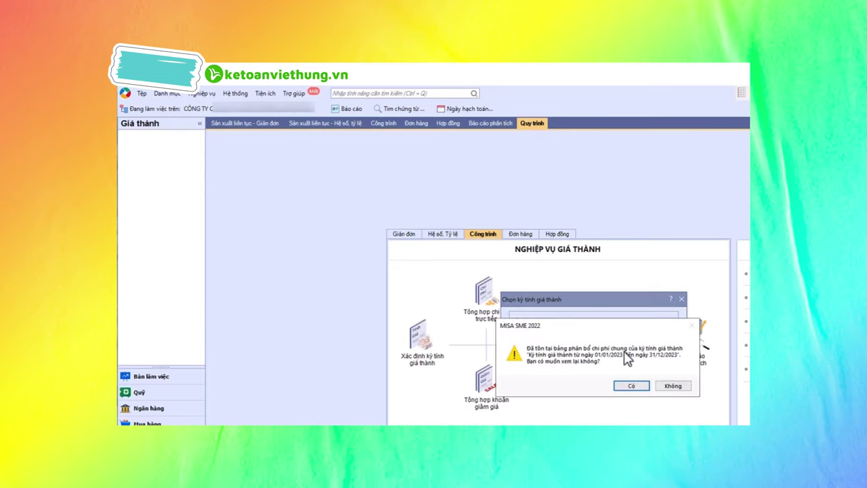
pyautogui.click(631, 384)
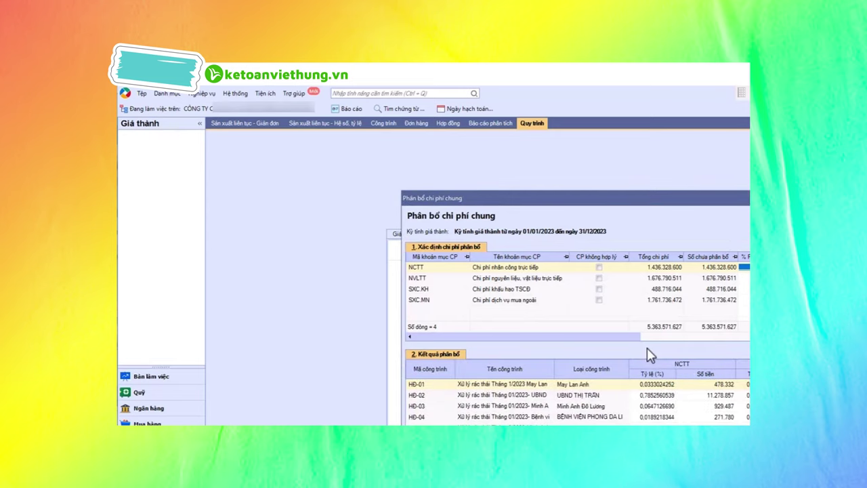
pyautogui.moveTo(629, 337); pyautogui.dragTo(751, 341)
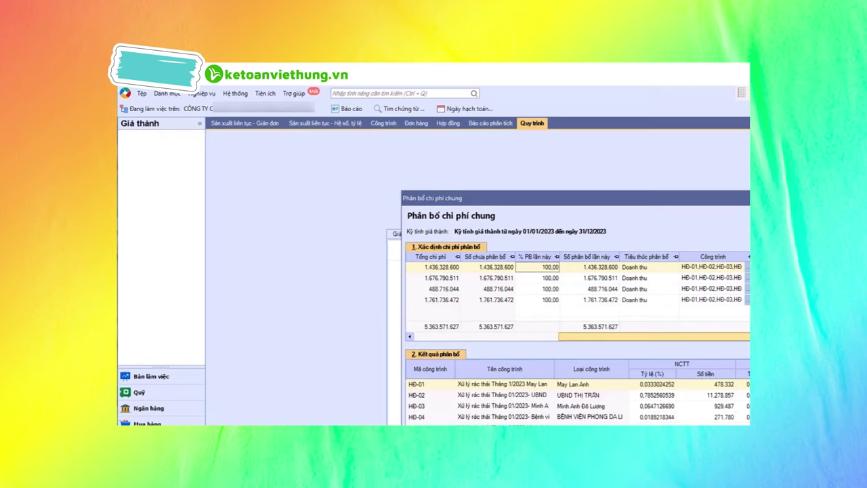
pyautogui.moveTo(670, 342); pyautogui.dragTo(590, 341)
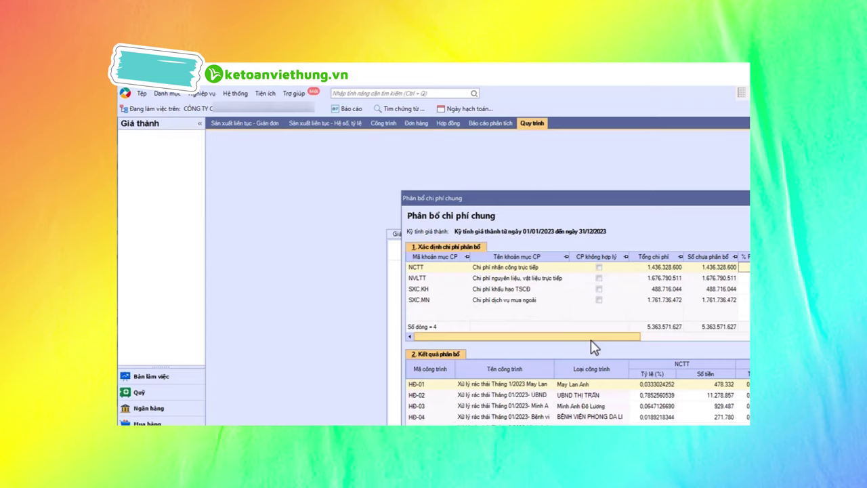
pyautogui.moveTo(618, 344); pyautogui.dragTo(794, 342)
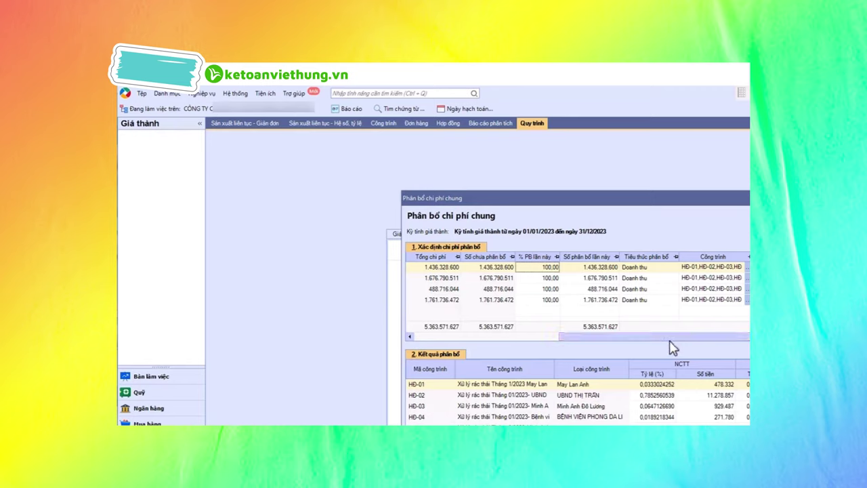
# View the detailed allocation vouchers behind the NVLTT cost item, and look through the list from first to last entry
pyautogui.doubleClick(583, 277)
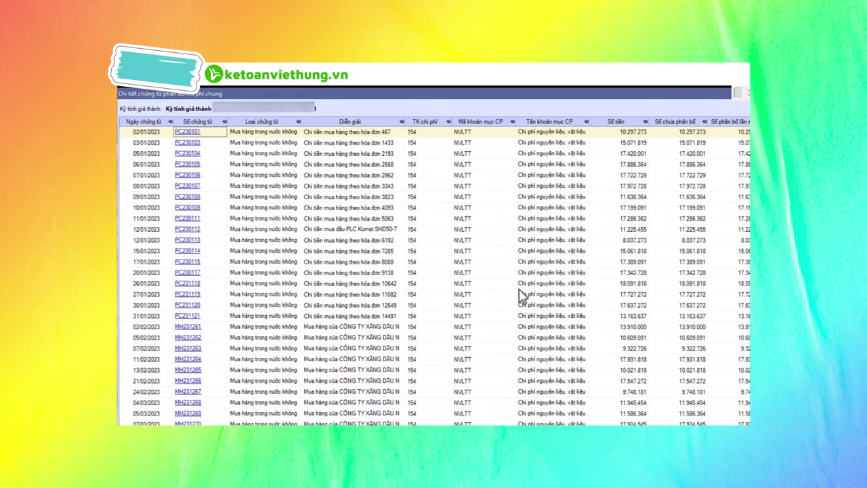
pyautogui.scroll(-20, 434, 278)
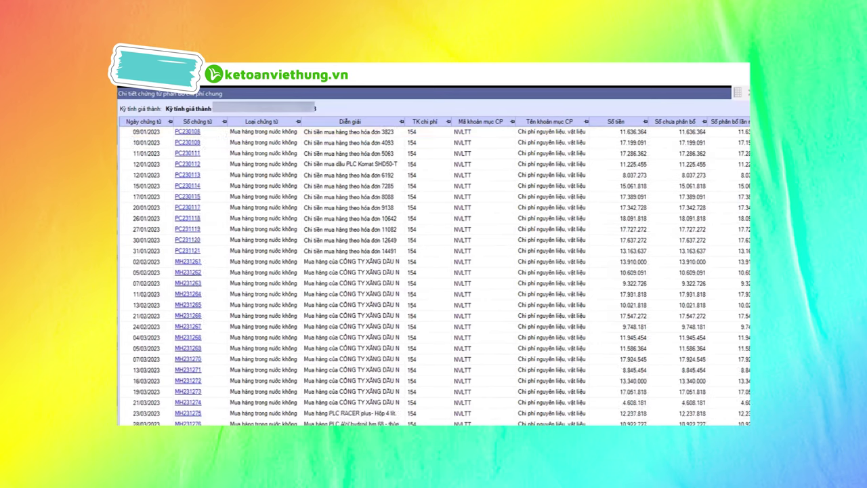
pyautogui.scroll(-20, 434, 278)
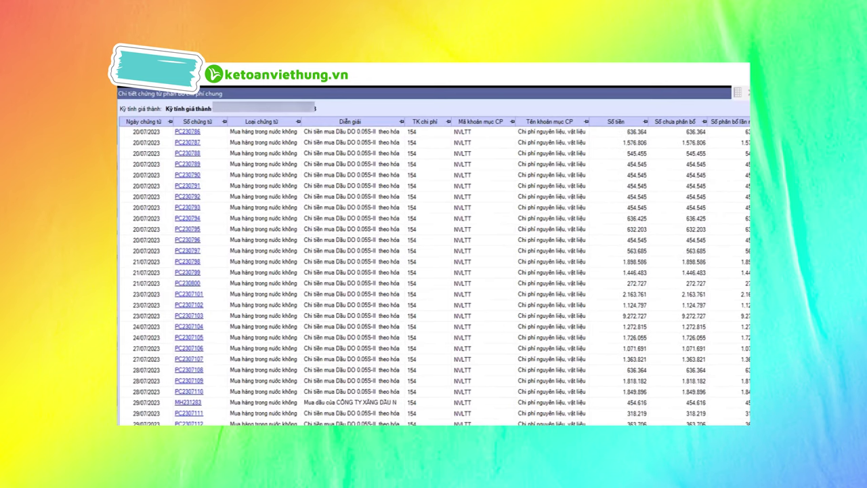
pyautogui.hotkey('ctrl', 'Home')
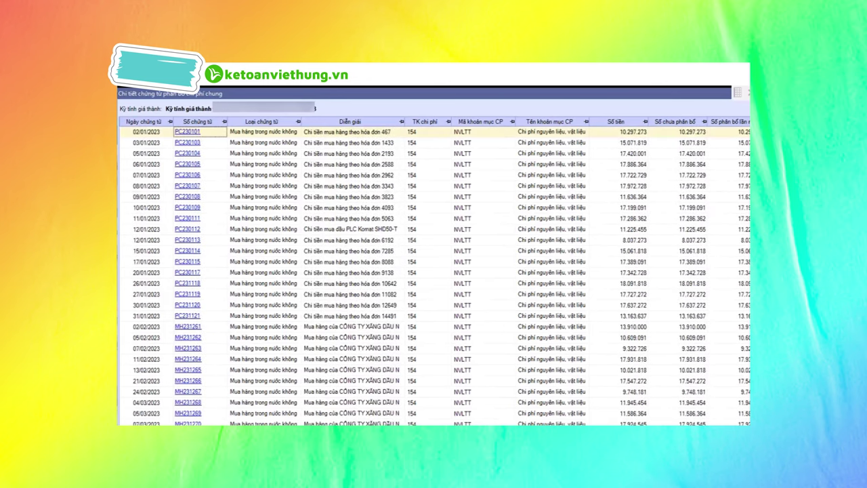
pyautogui.hotkey('ctrl', 'End')
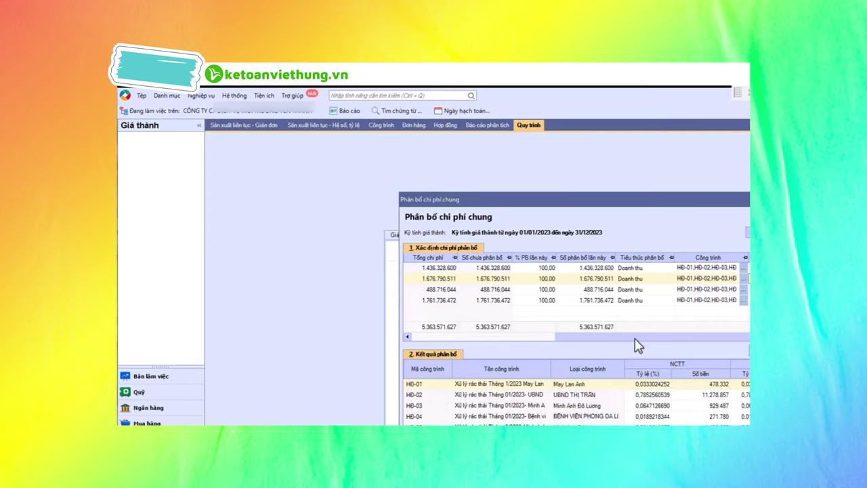
# Check the Tổng chi phí amounts of the NCTT, NVLTT and SXC.KH cost items
pyautogui.moveTo(562, 336); pyautogui.dragTo(433, 337)
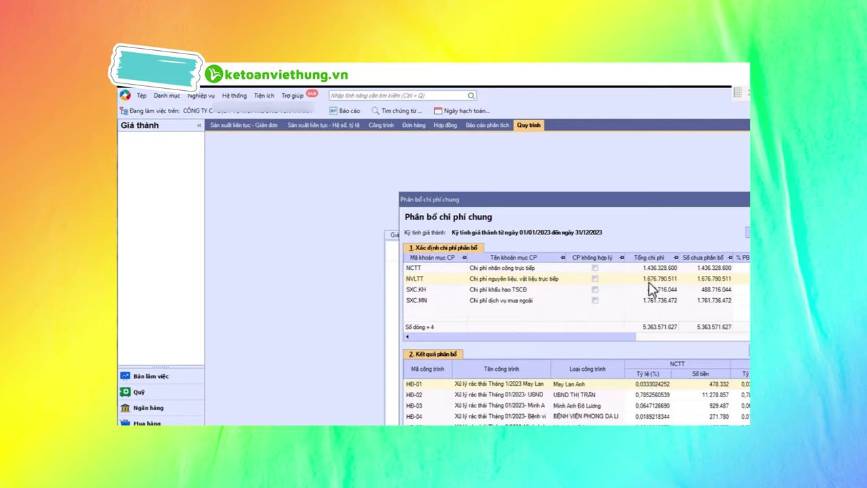
pyautogui.click(627, 276)
pyautogui.press('Up')
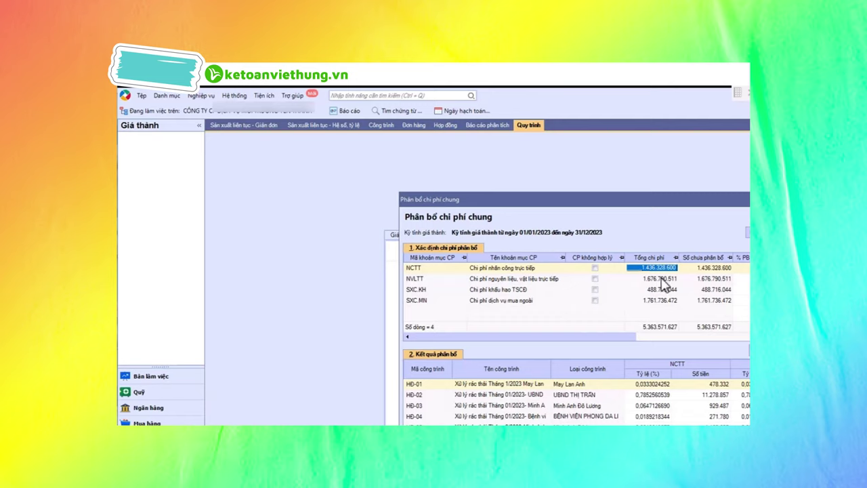
pyautogui.click(650, 280)
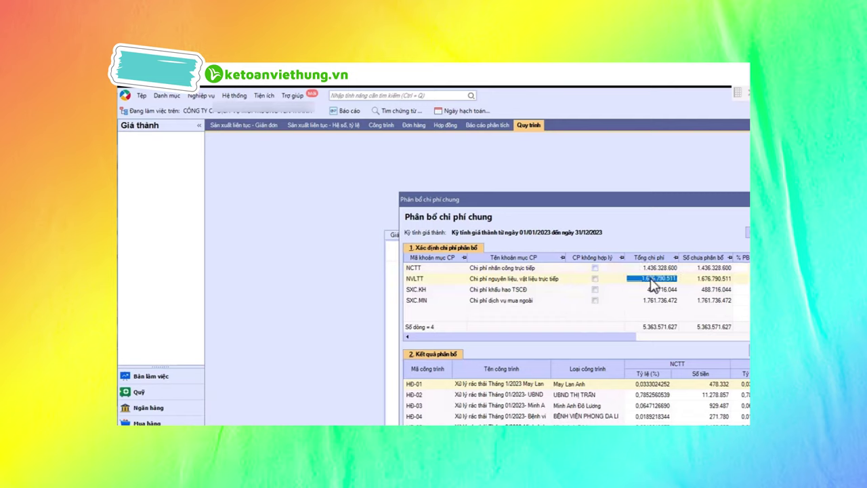
pyautogui.click(652, 290)
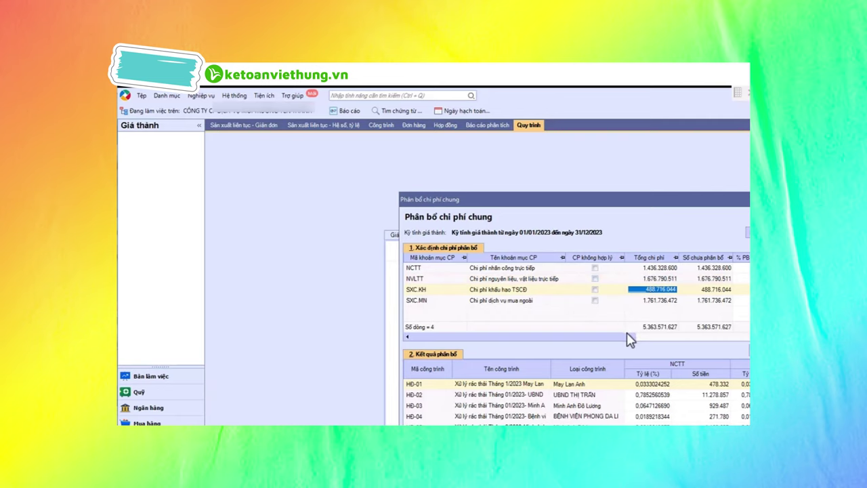
# View the SXC.MN allocation vouchers, and inspect the electricity purchase vouchers dated 19/01/2023 and 20/02/2023
pyautogui.moveTo(631, 339); pyautogui.dragTo(752, 339)
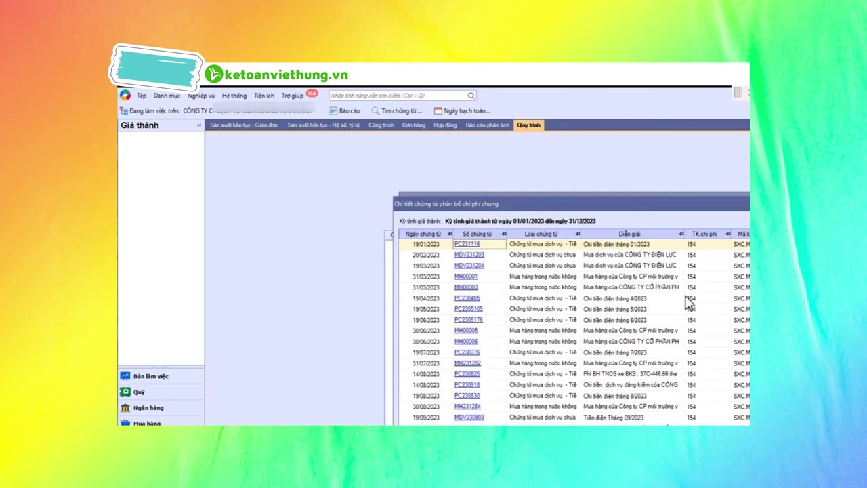
pyautogui.click(468, 245)
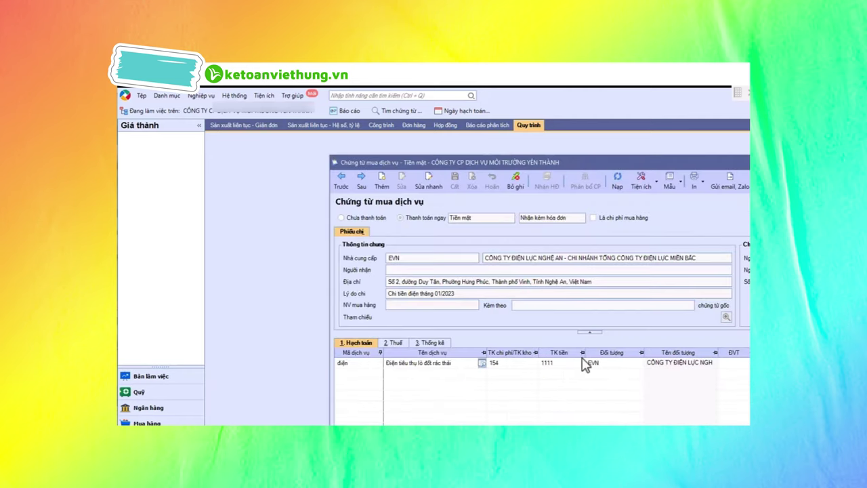
pyautogui.press('Escape')
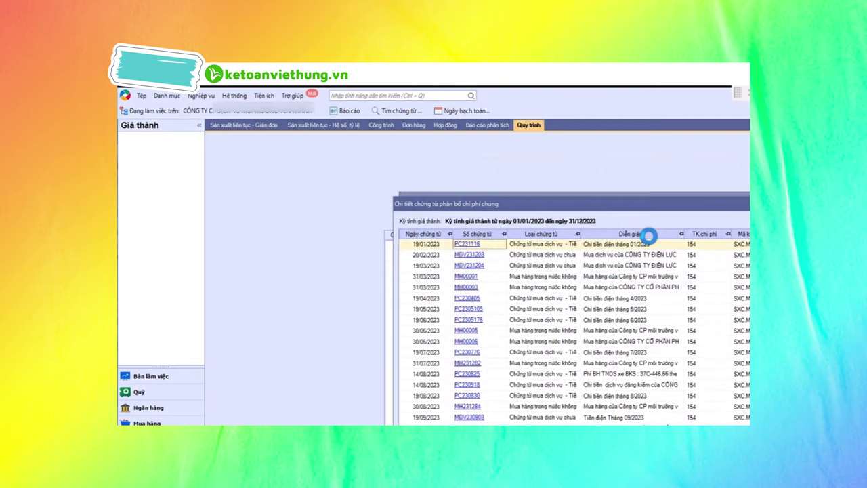
pyautogui.click(477, 256)
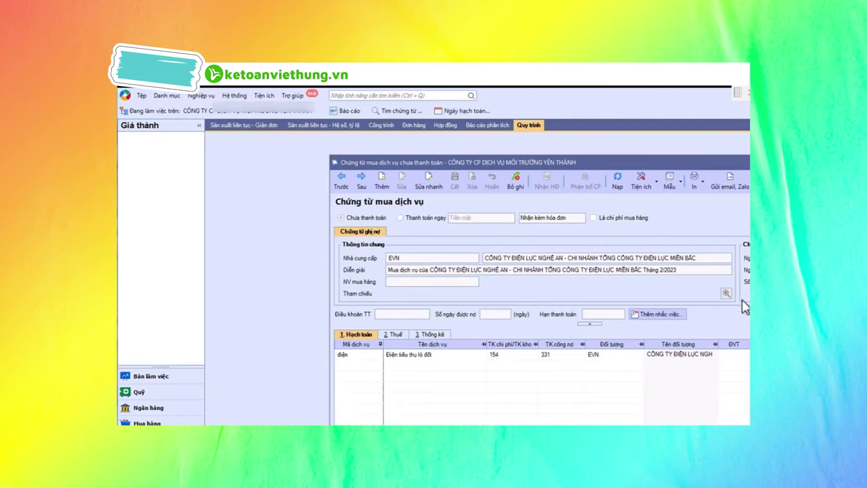
pyautogui.press('Escape')
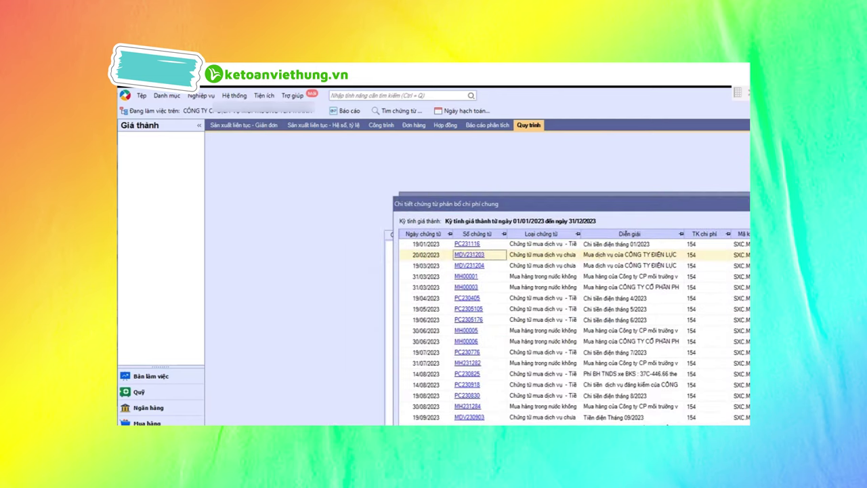
# Review the SXC.MN voucher amounts, inspect purchase voucher MH00005 dated 30/06/2023, and close the voucher details and cost allocation
pyautogui.hscroll(5, 573, 325)
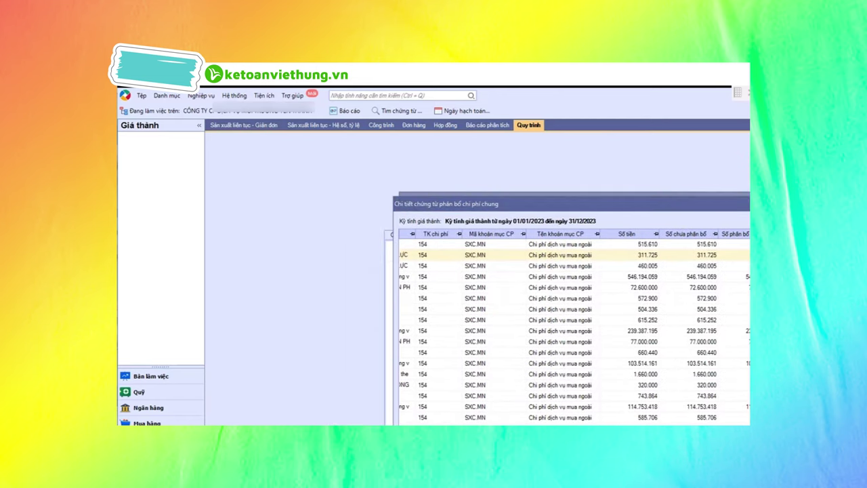
pyautogui.hscroll(-5, 678, 410)
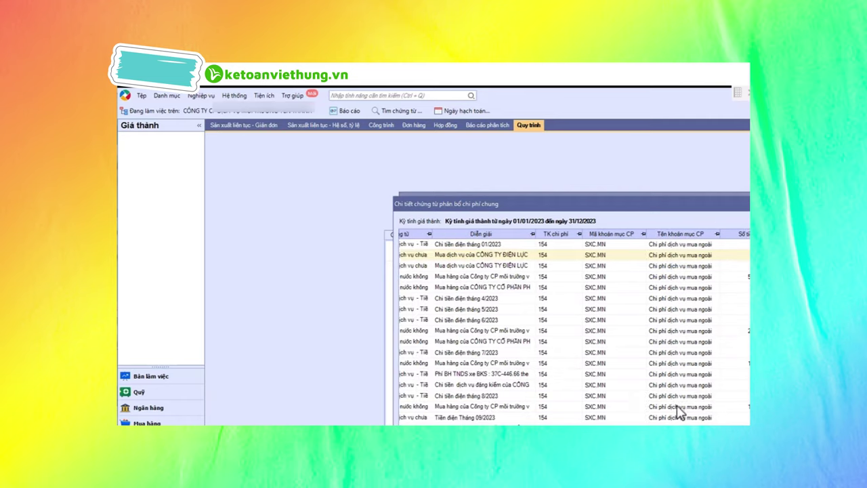
pyautogui.click(681, 406)
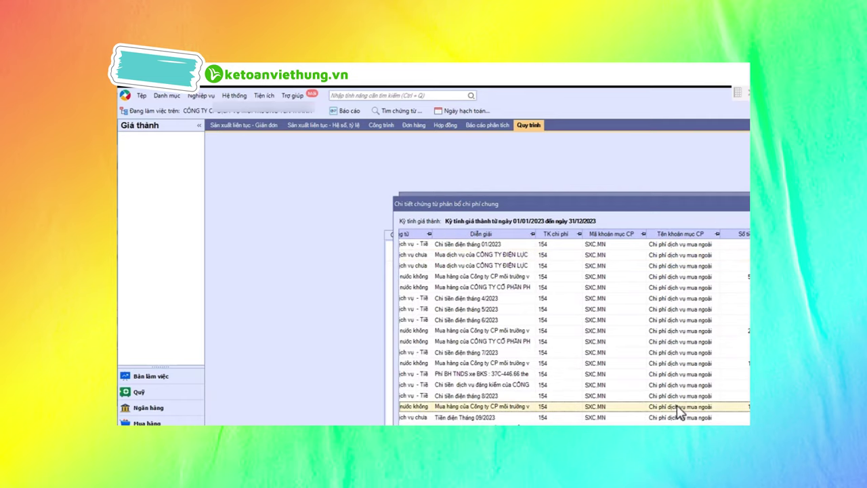
pyautogui.click(743, 332)
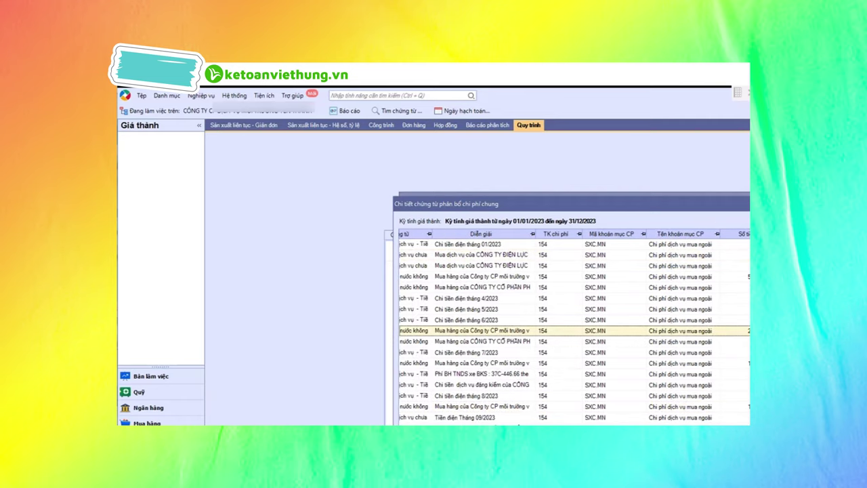
pyautogui.hscroll(-5, 677, 332)
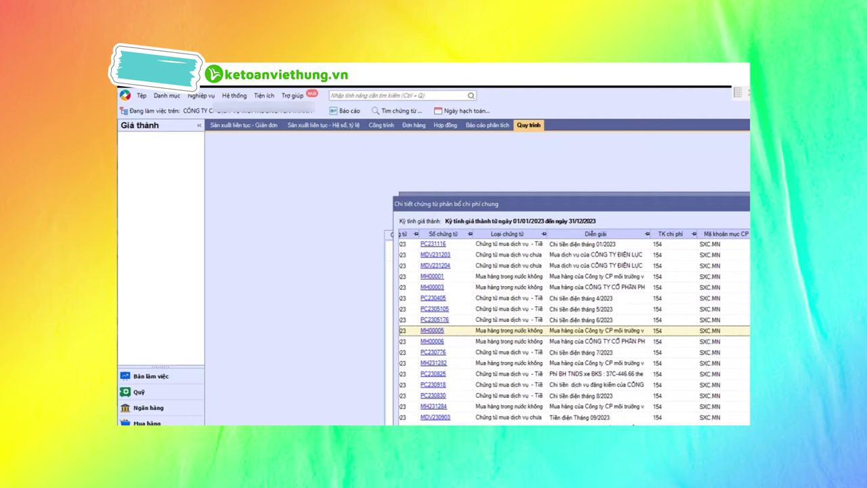
pyautogui.click(469, 331)
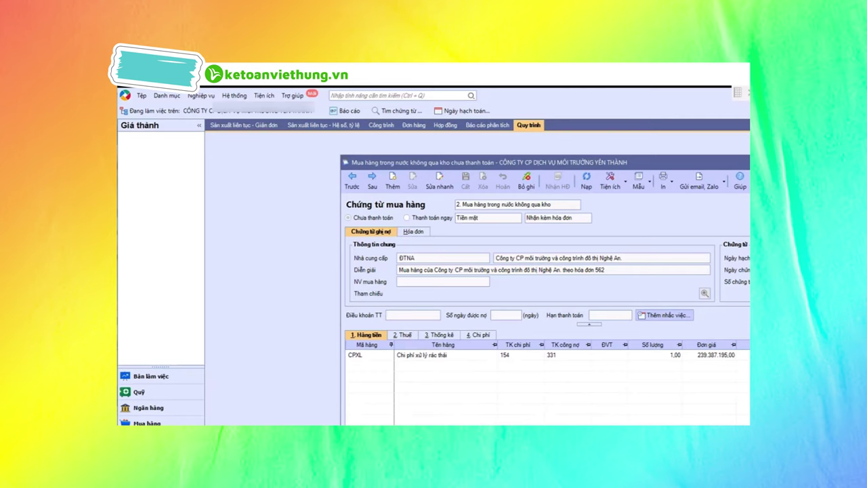
pyautogui.press('Escape')
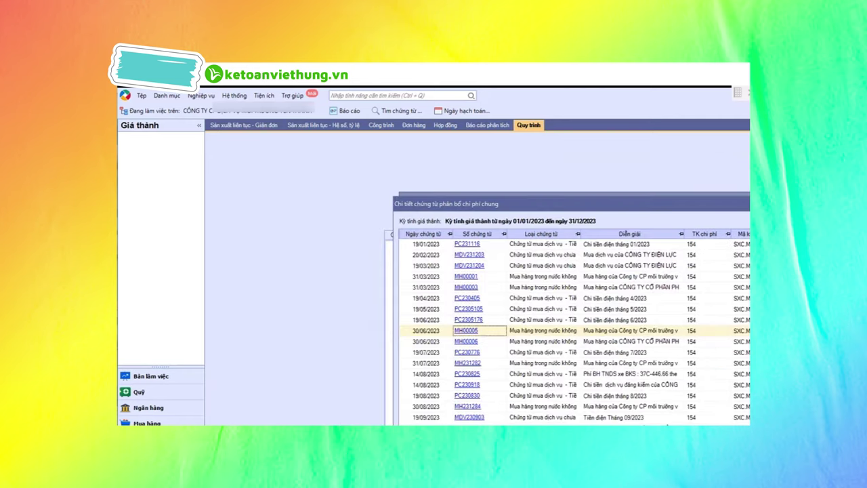
pyautogui.press('Escape')
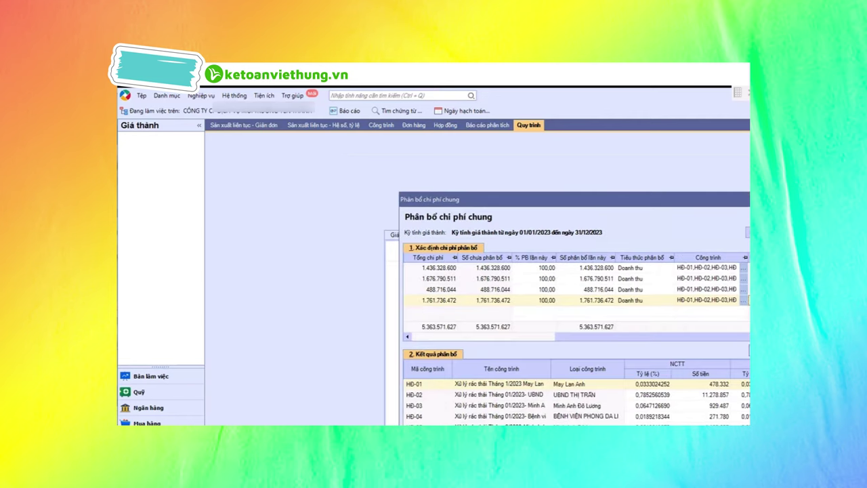
pyautogui.press('Escape')
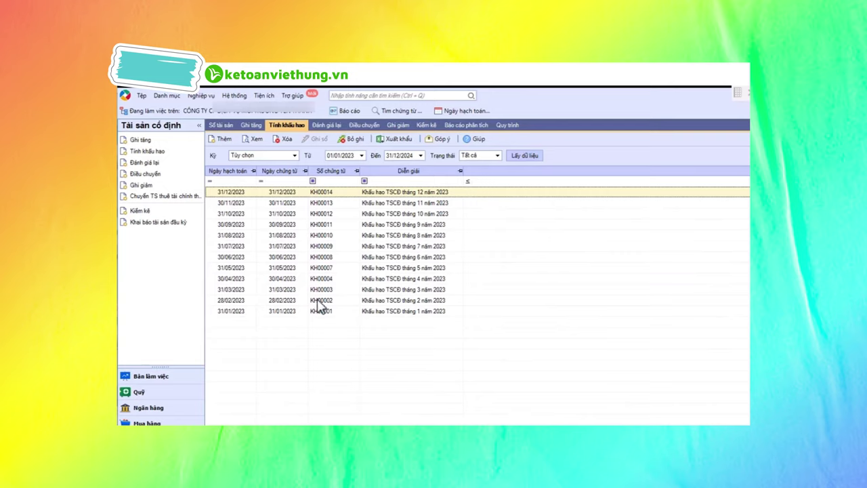
# Review the TT khấu hao details of Ô TÔ CHỞ RÁC in the fixed-asset Ghi tăng list, and recheck the Tính khấu hao list
pyautogui.click(250, 127)
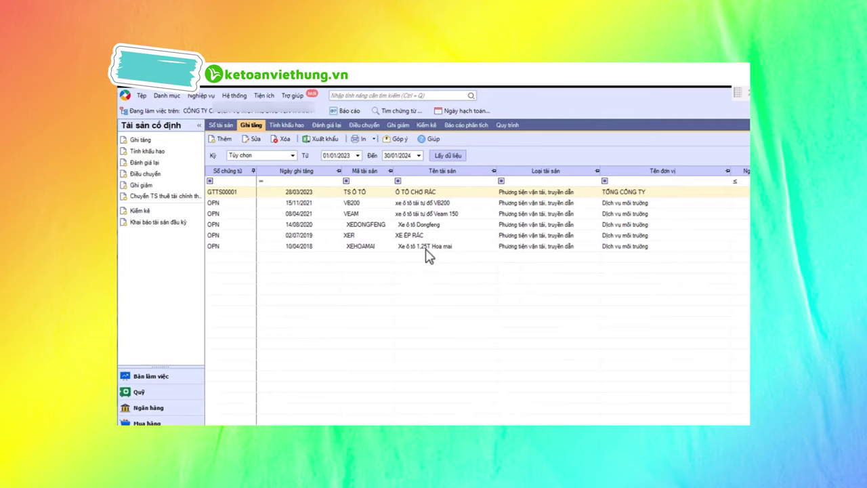
pyautogui.click(342, 196)
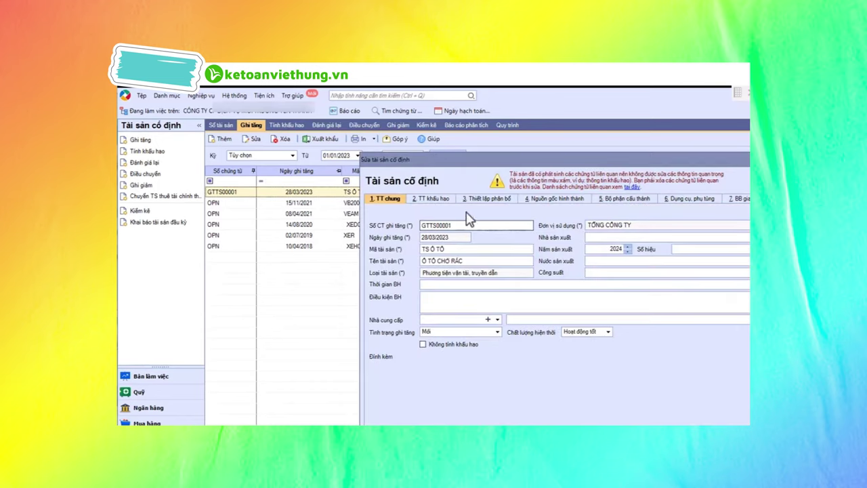
pyautogui.click(434, 207)
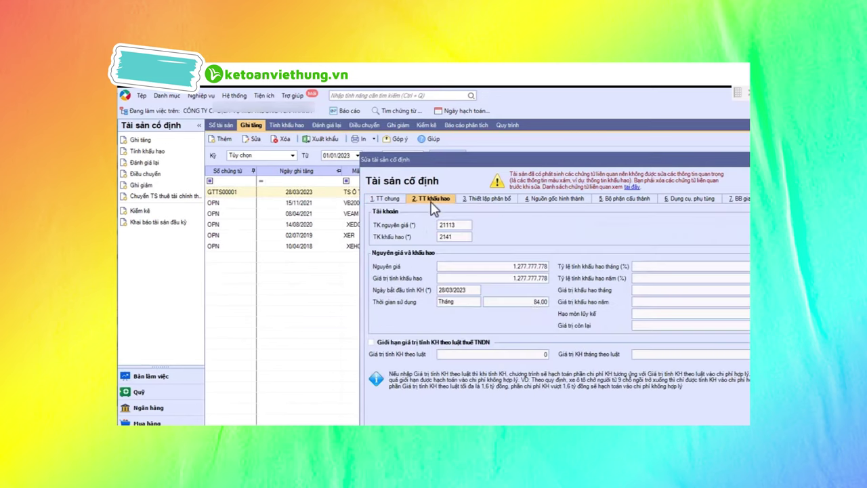
pyautogui.click(534, 306)
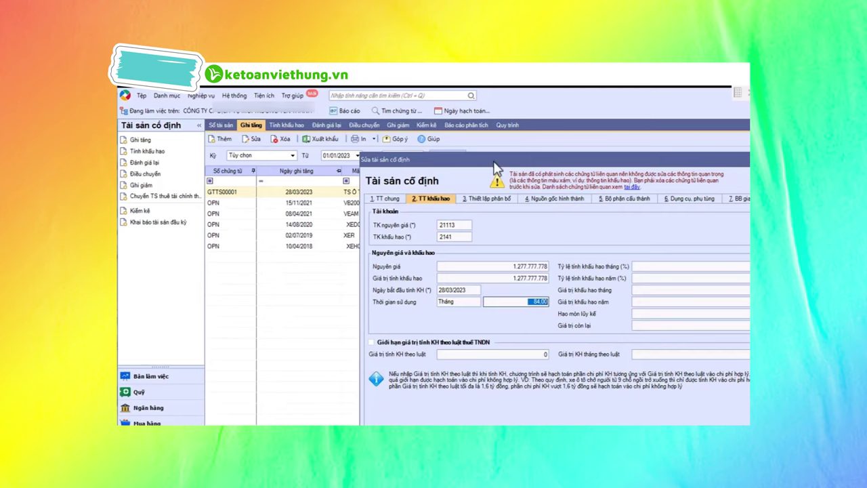
pyautogui.moveTo(494, 161); pyautogui.dragTo(625, 184)
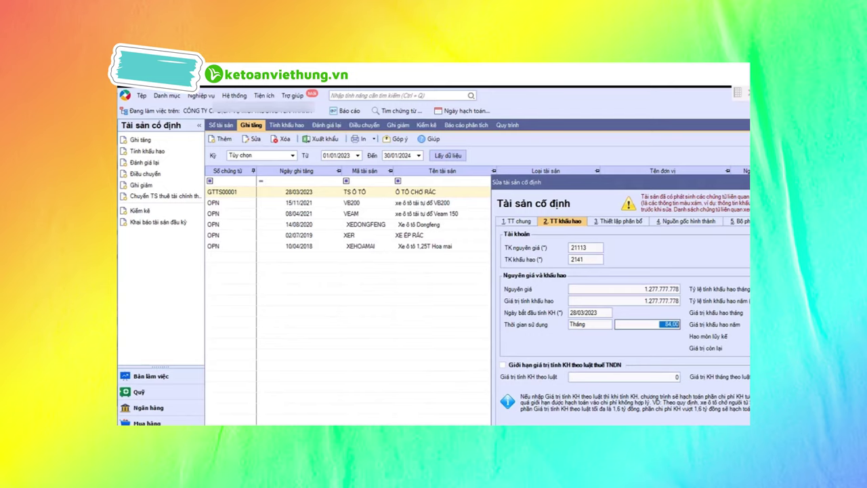
pyautogui.hotkey('ctrl', 's')
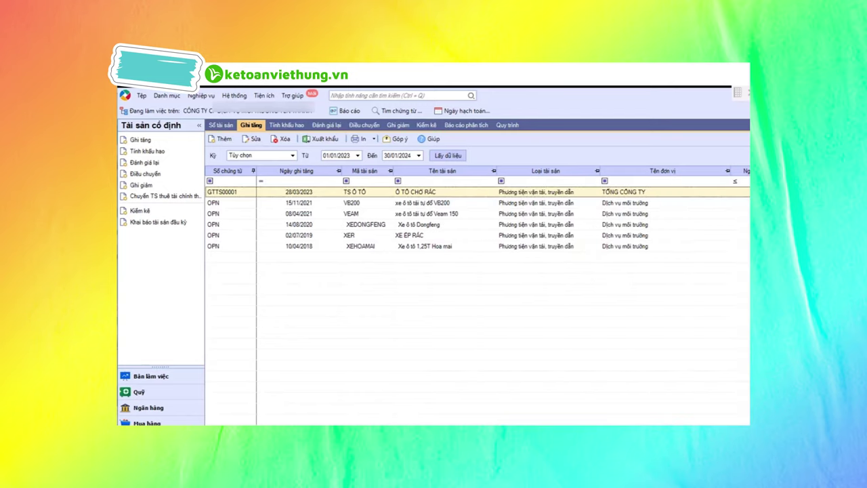
pyautogui.click(291, 127)
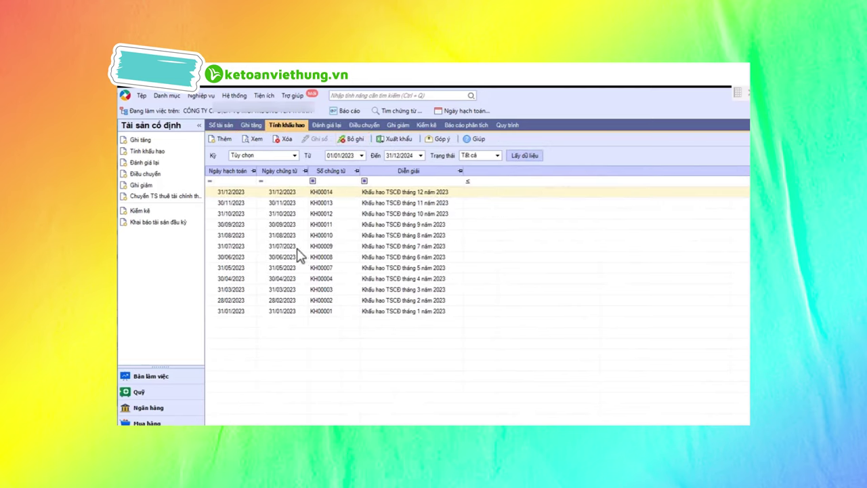
pyautogui.click(250, 127)
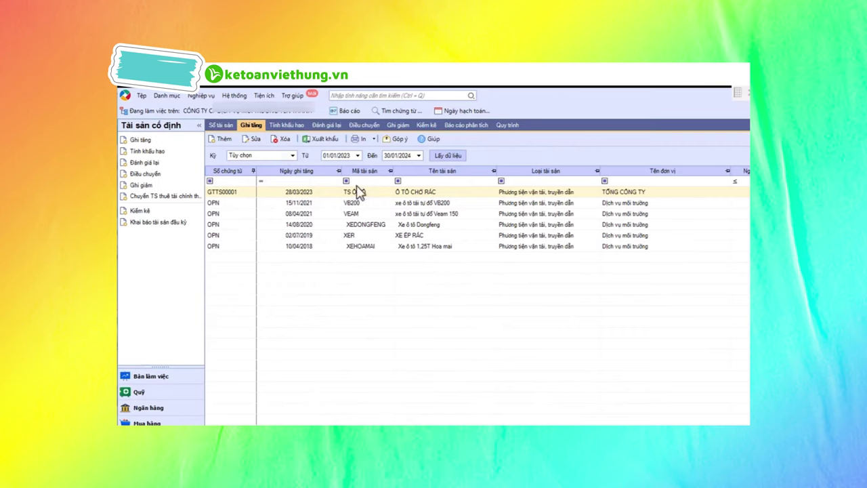